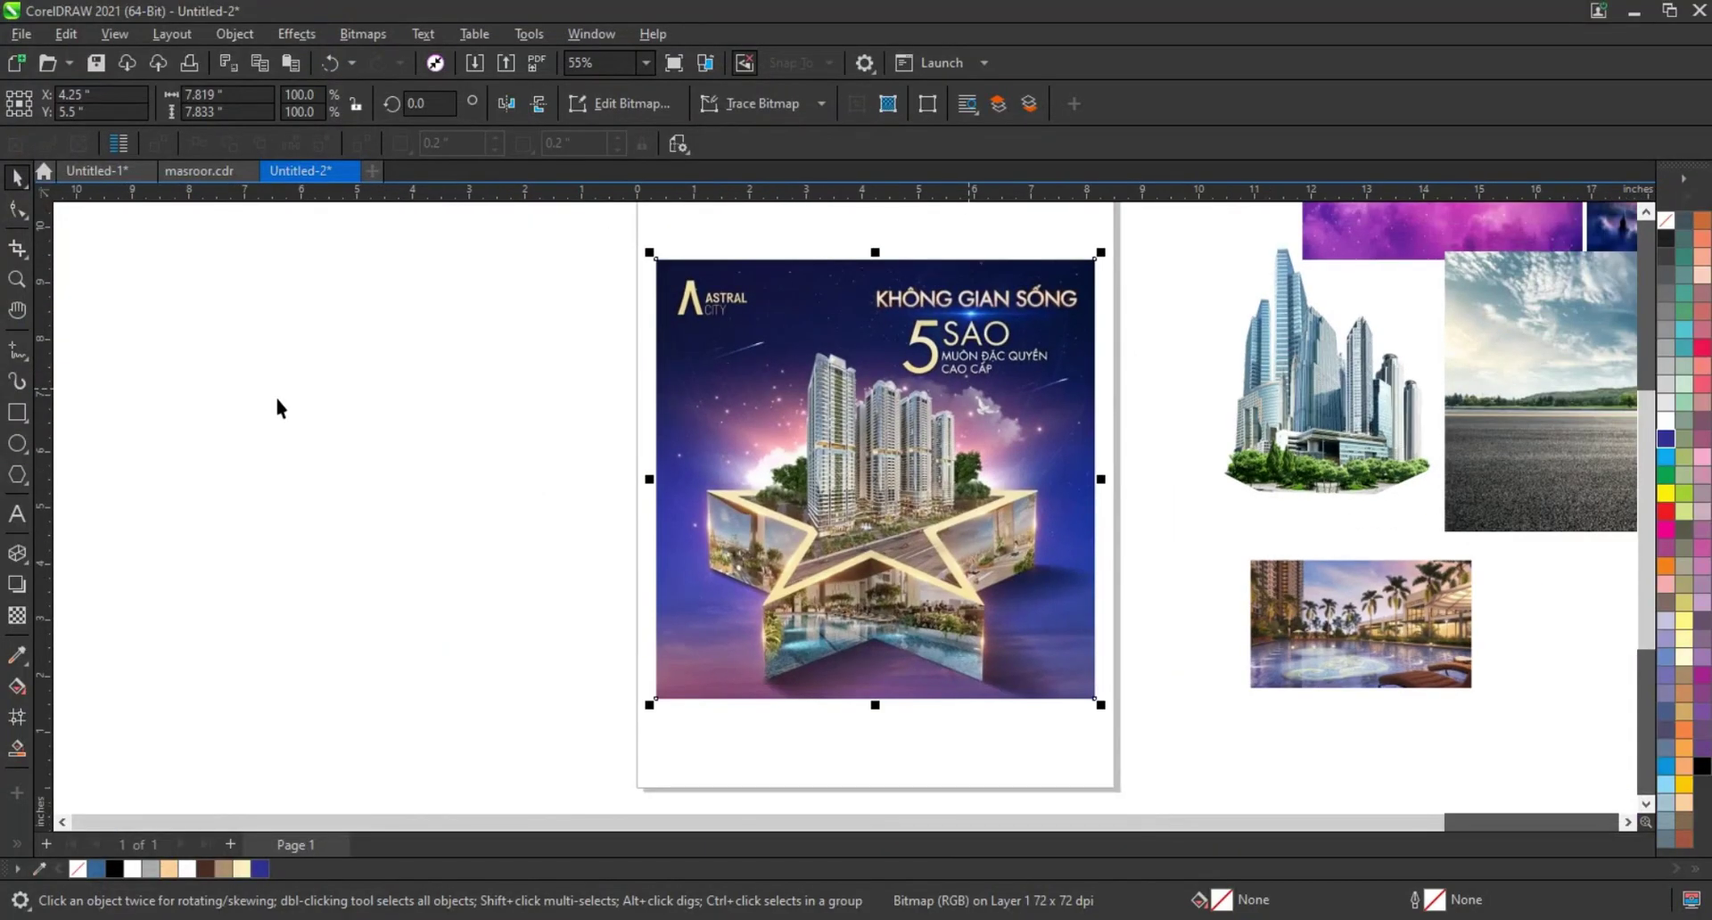
- Marquee-zoom into the reference poster, then browse the interactive effects and polygon tool flyouts
left_click(17, 279)
left_click_drag(134, 238, 1092, 713)
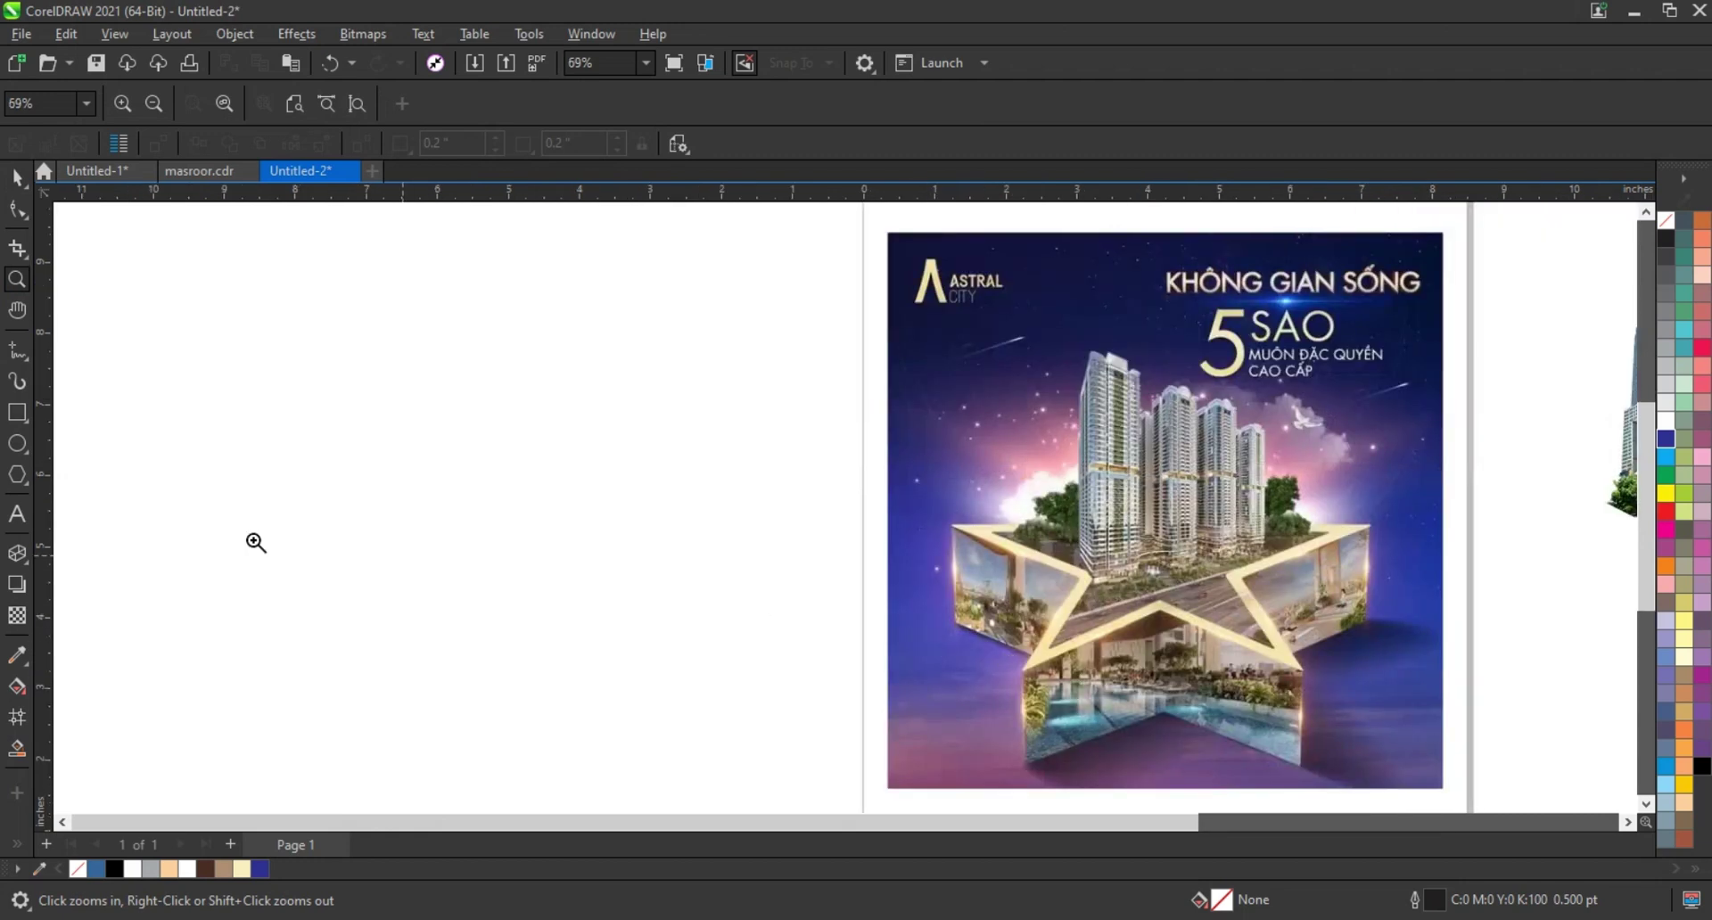
left_click(25, 560)
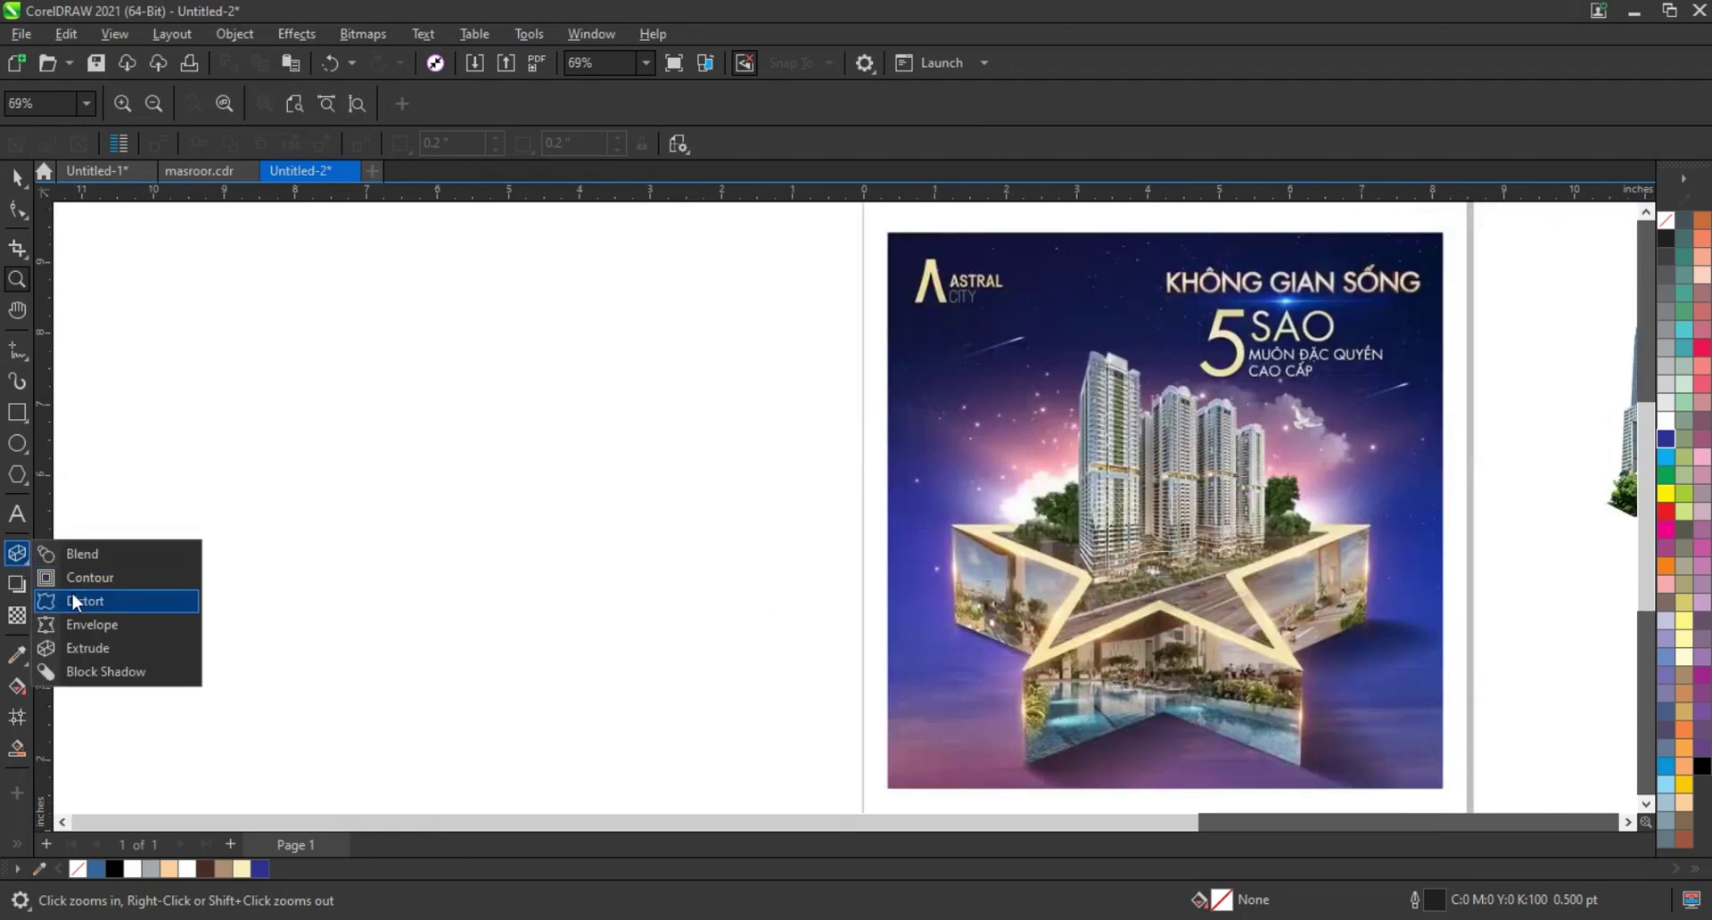
left_click(23, 474)
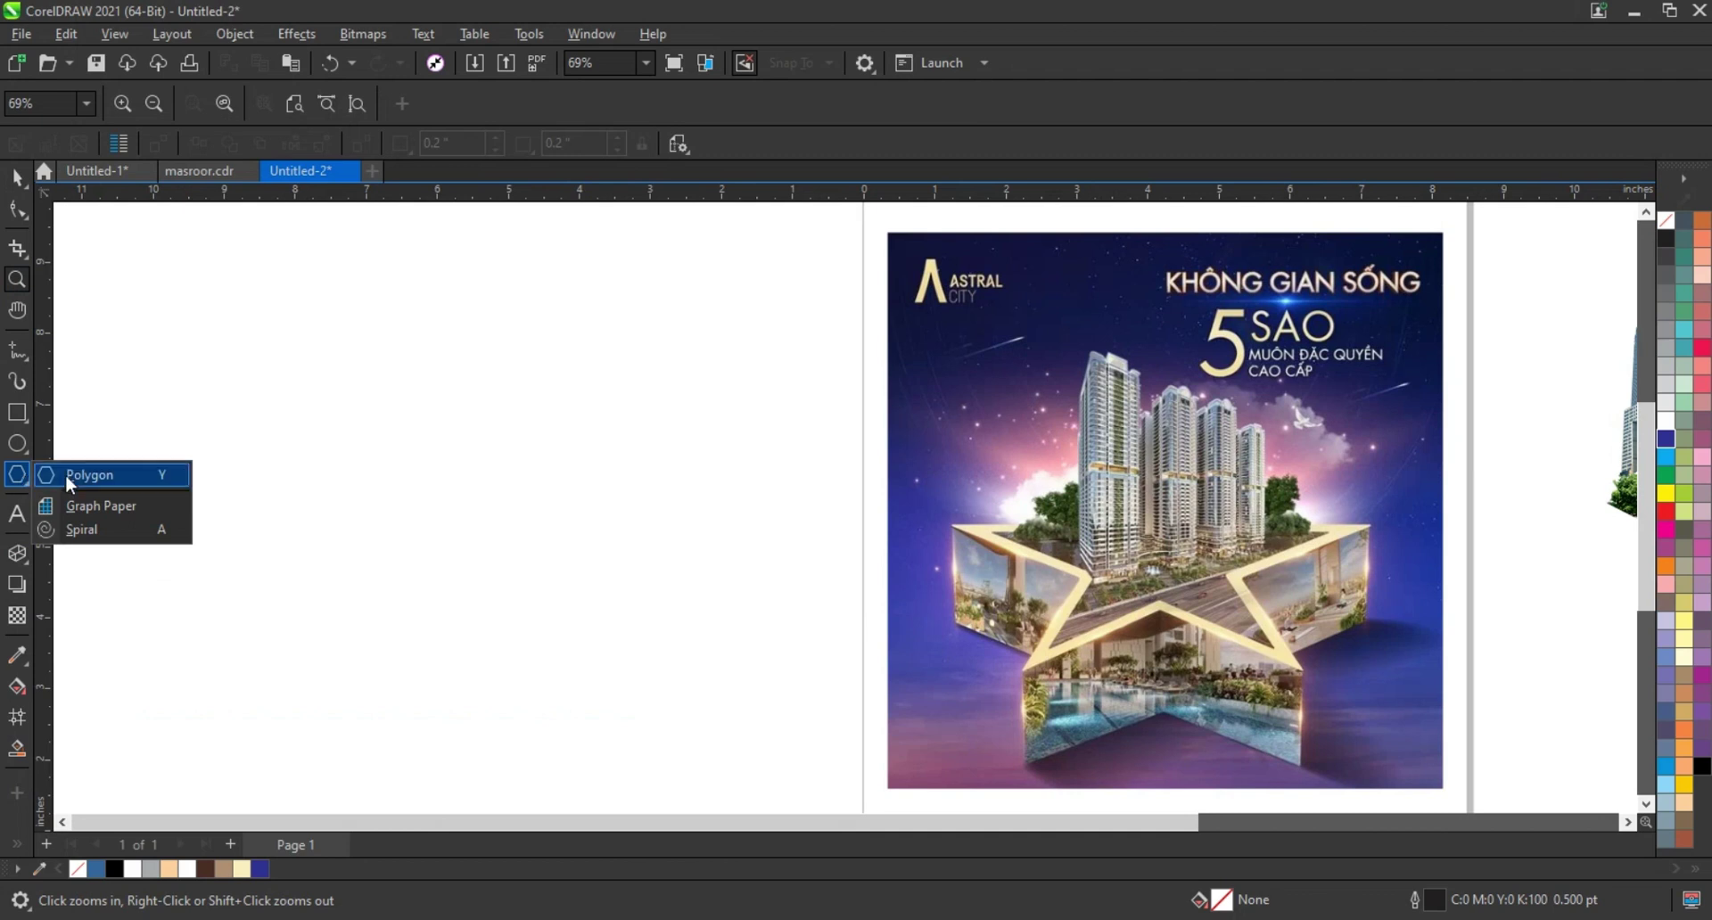
- Draw a pentagon left of the page and shift it down and right
left_click(68, 475)
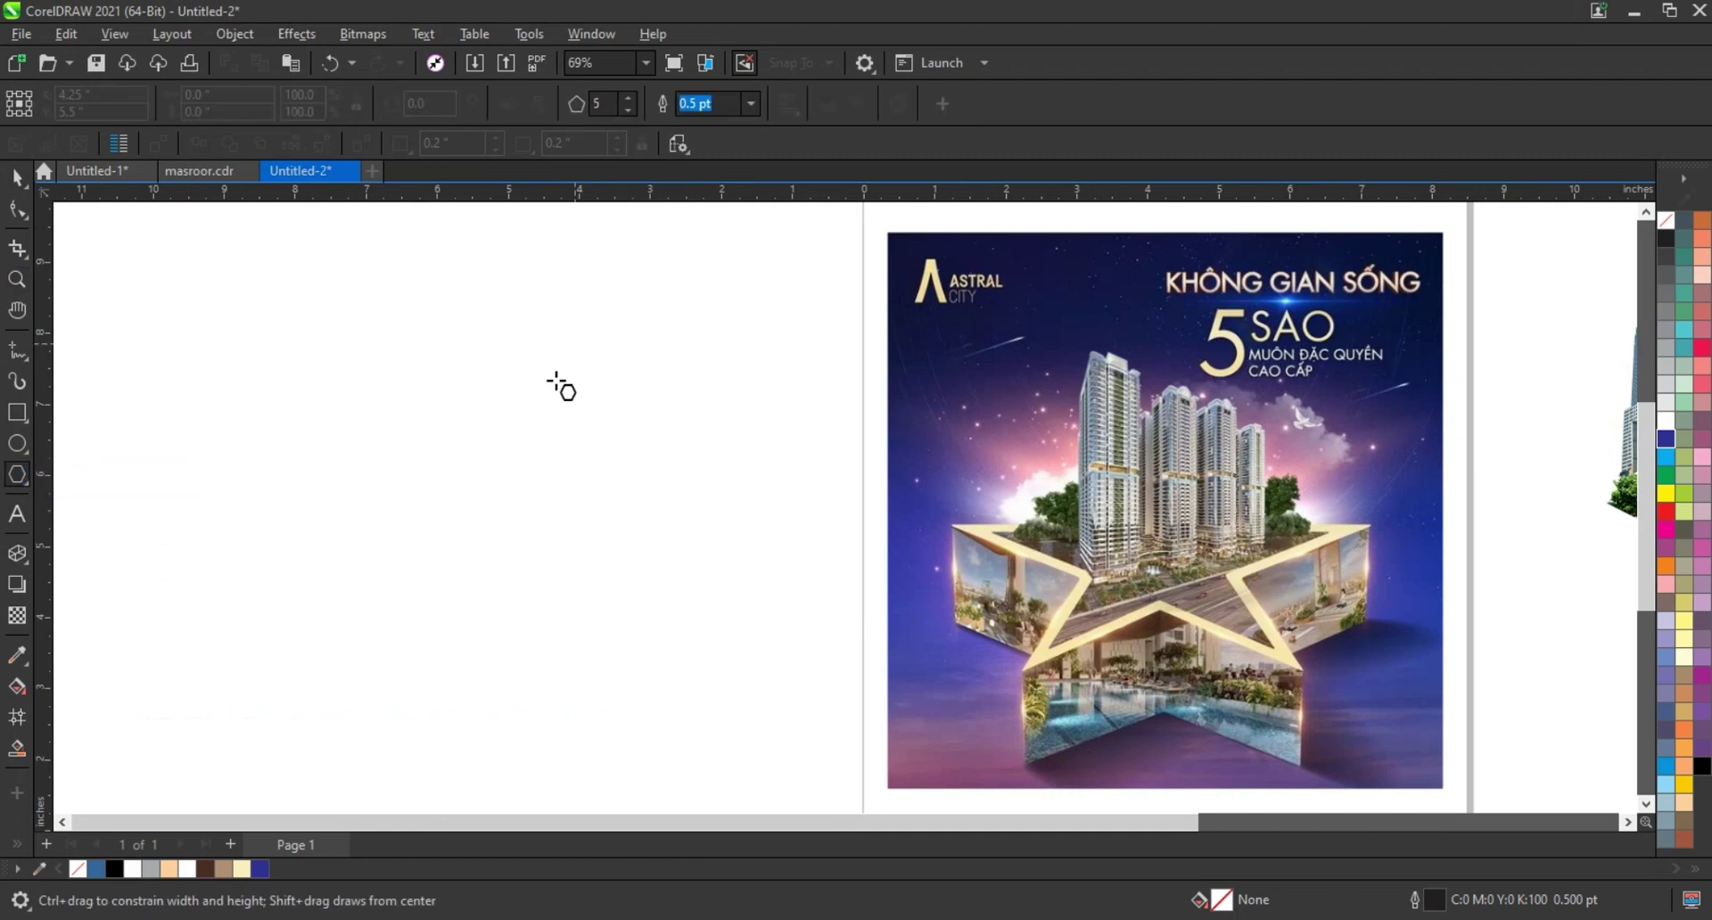
left_click_drag(470, 455, 633, 679)
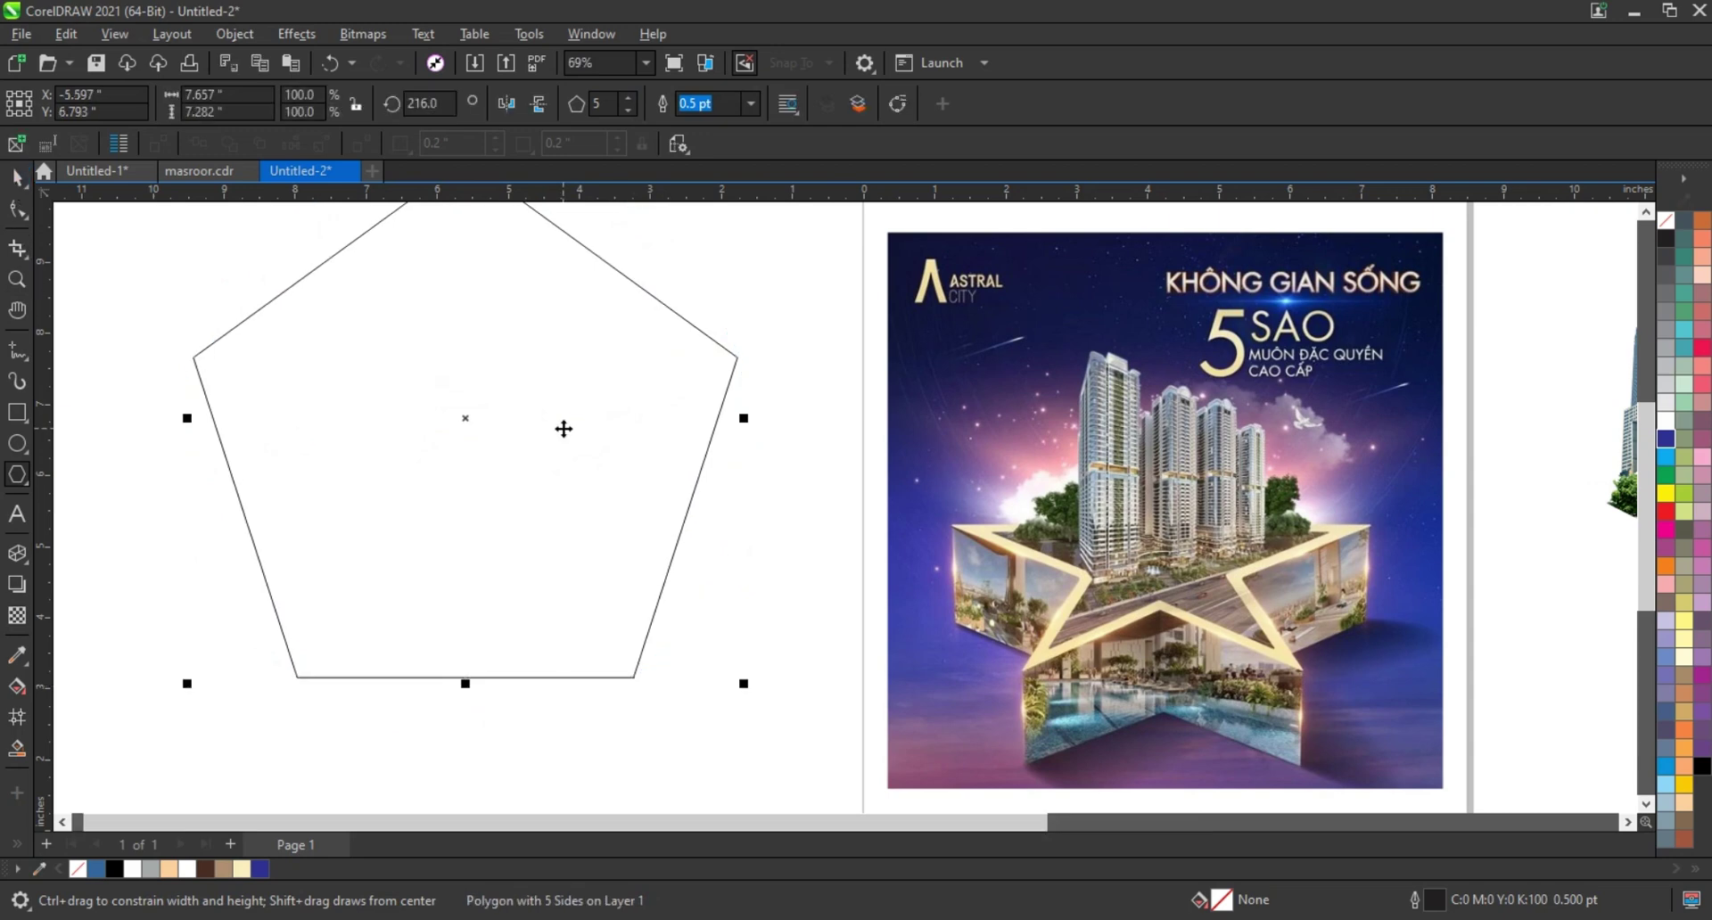
left_click_drag(564, 429, 587, 494)
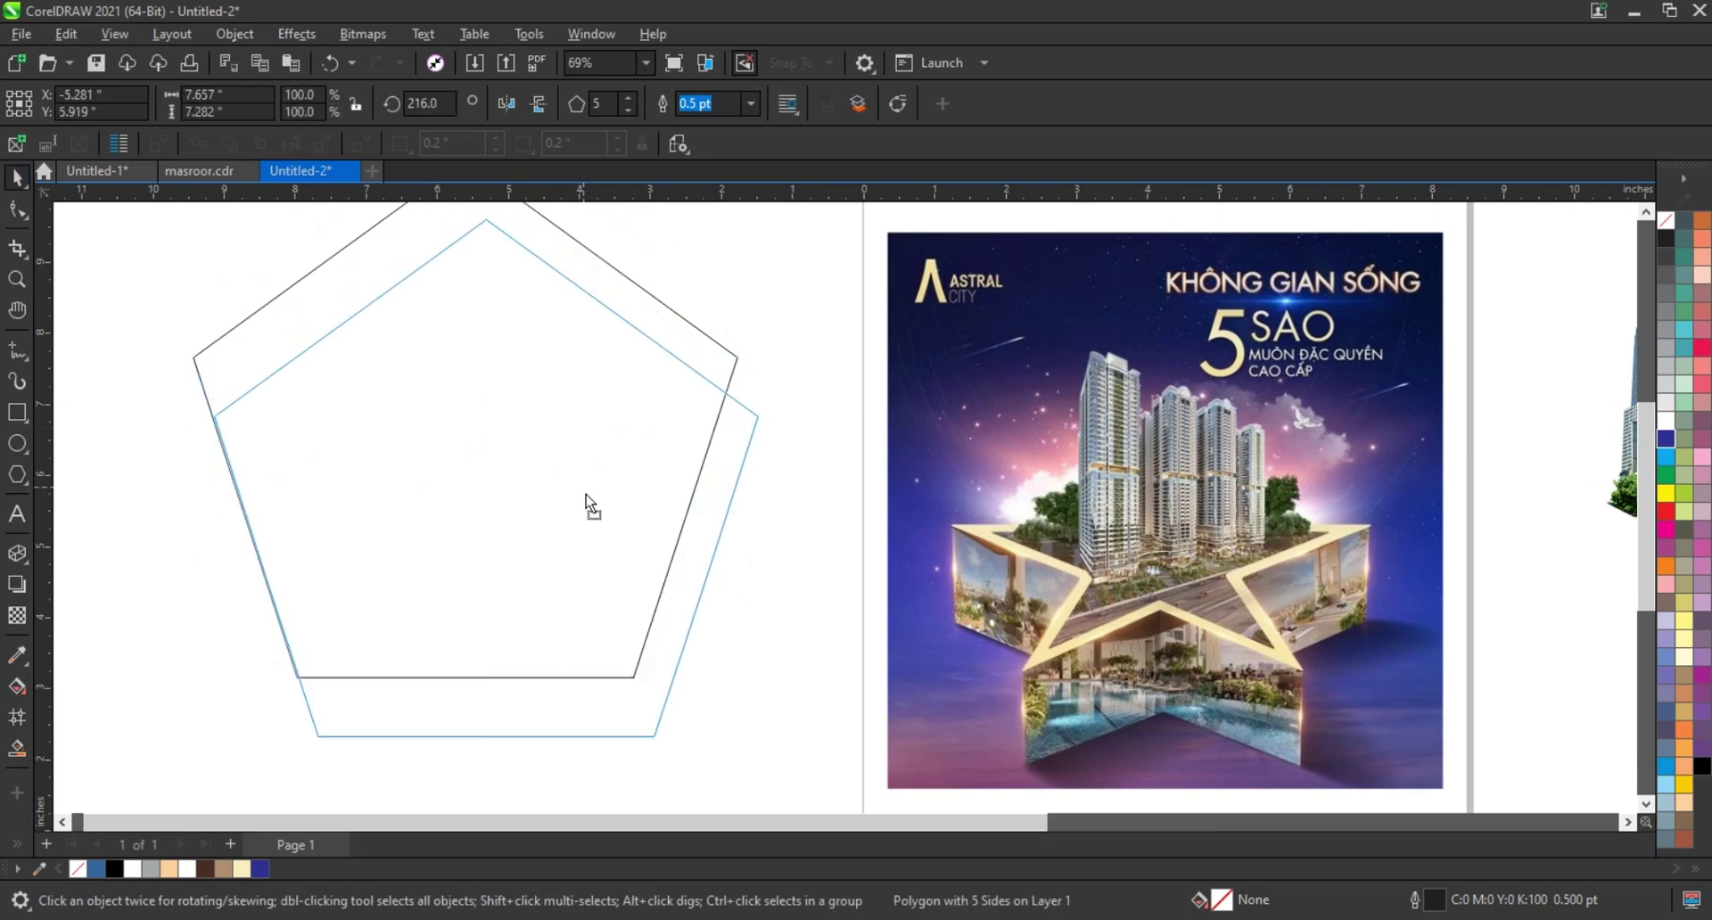
- Pull a side midpoint inward to form a star, flatten it to about 68.6% height, and lower it
left_click(17, 212)
left_click_drag(351, 321, 392, 441)
left_click(17, 182)
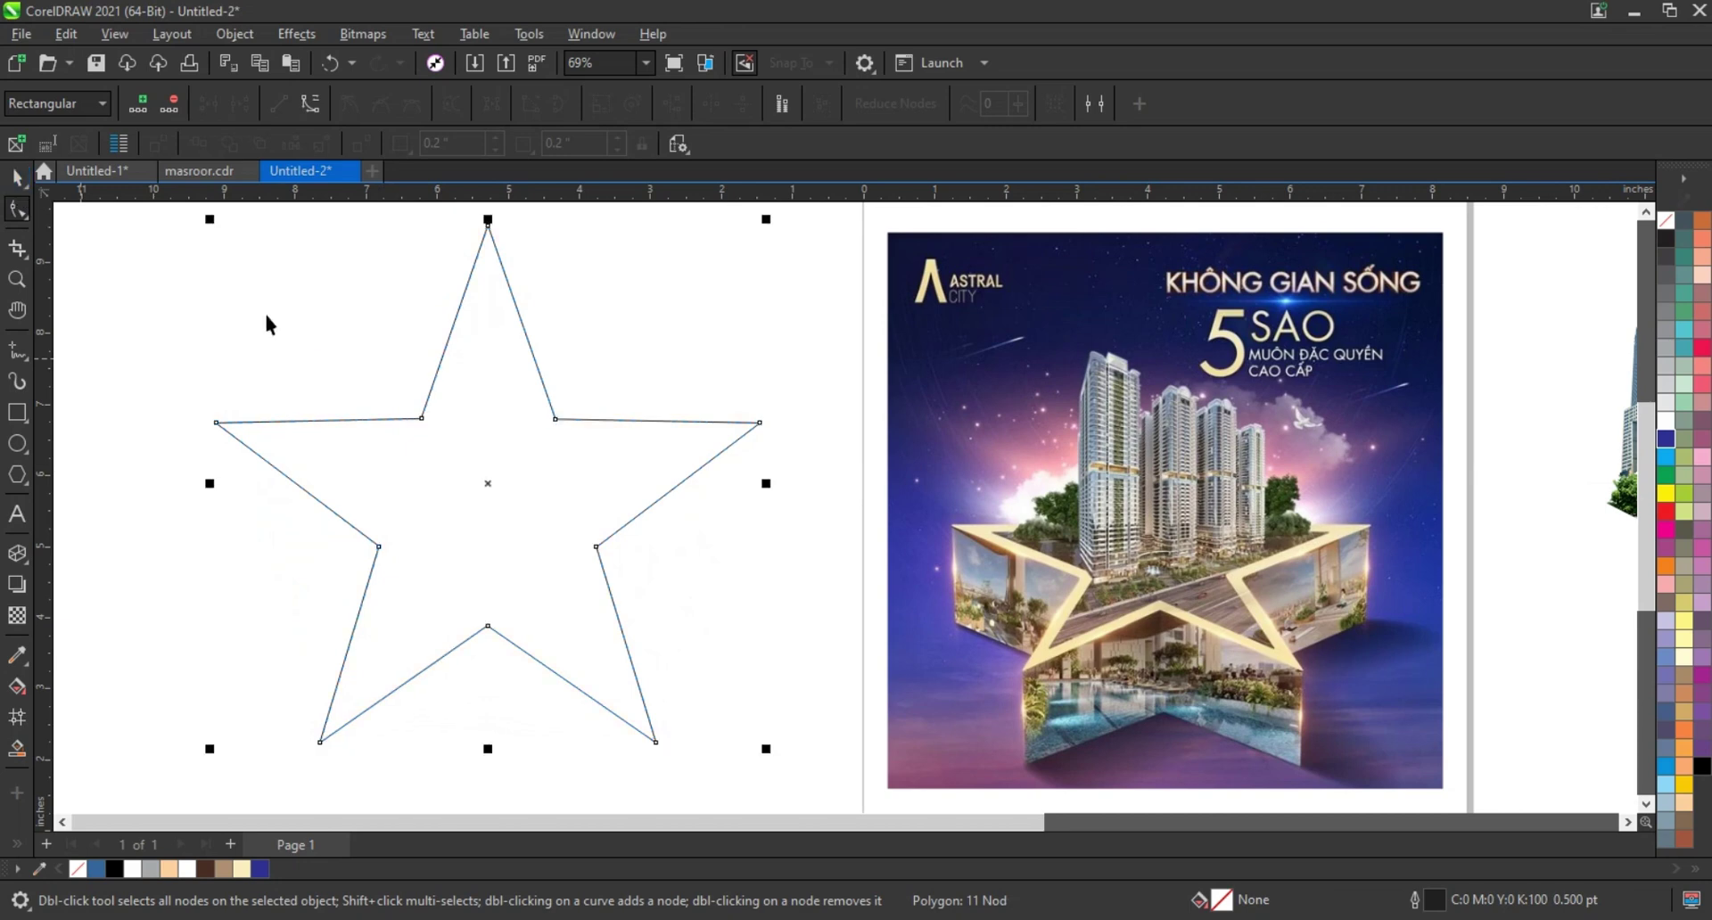
left_click_drag(494, 754, 487, 612)
left_click_drag(508, 508, 489, 636)
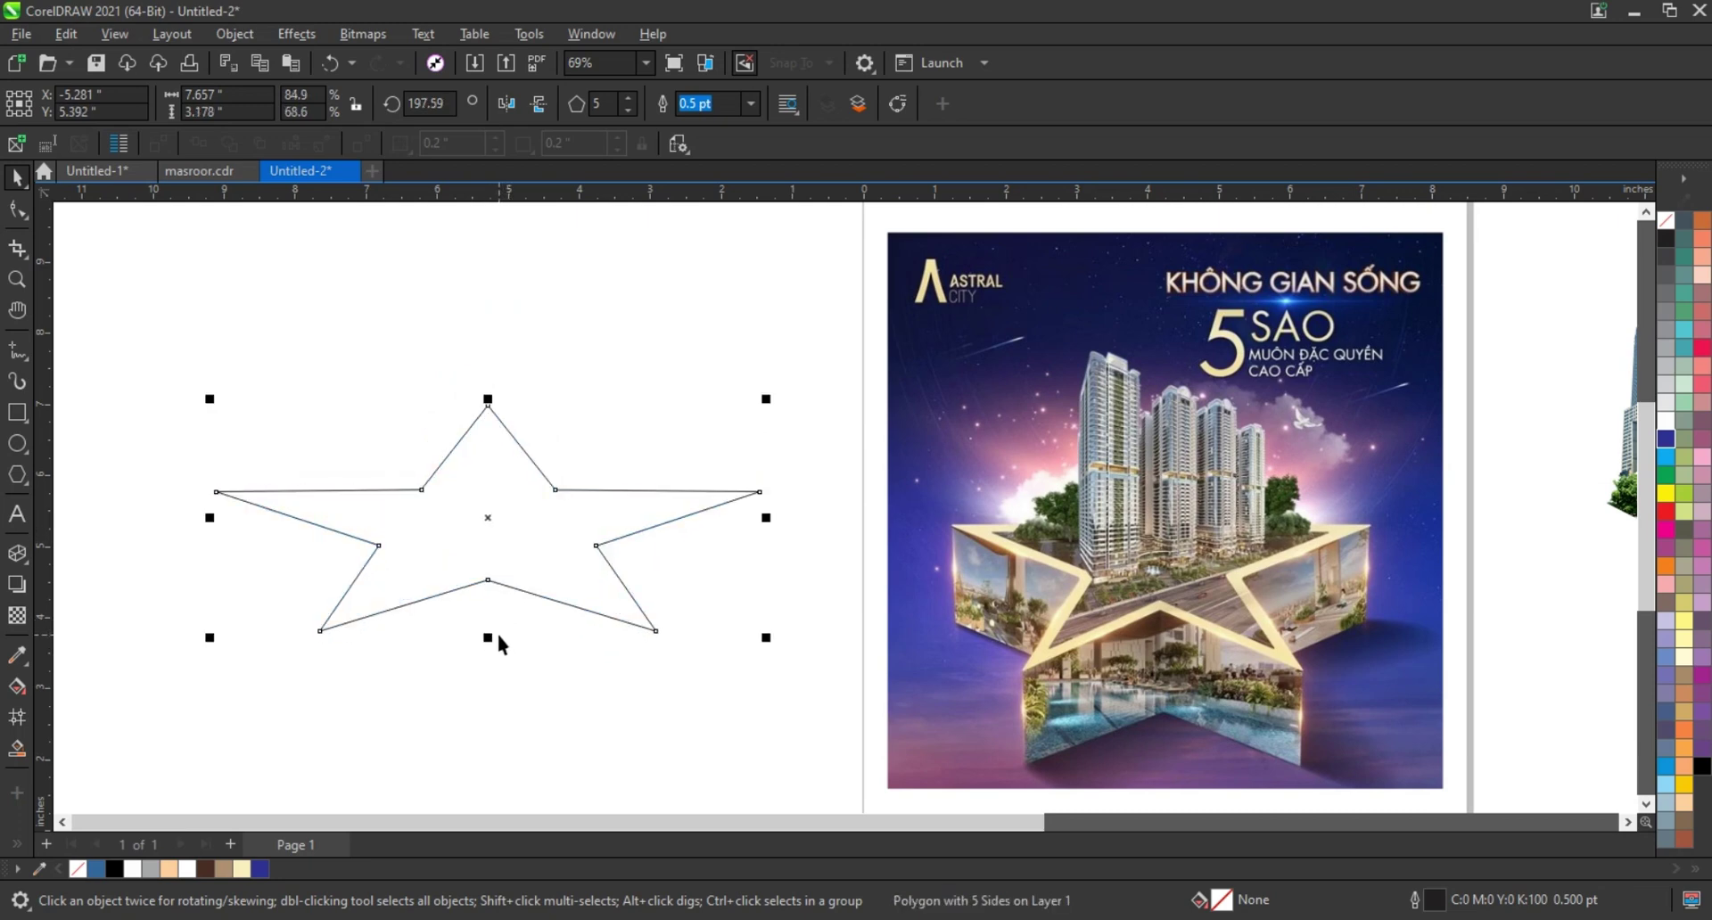
- Apply an inward contour to the flattened star, creating inner and outer star shapes
left_click(27, 570)
left_click(72, 650)
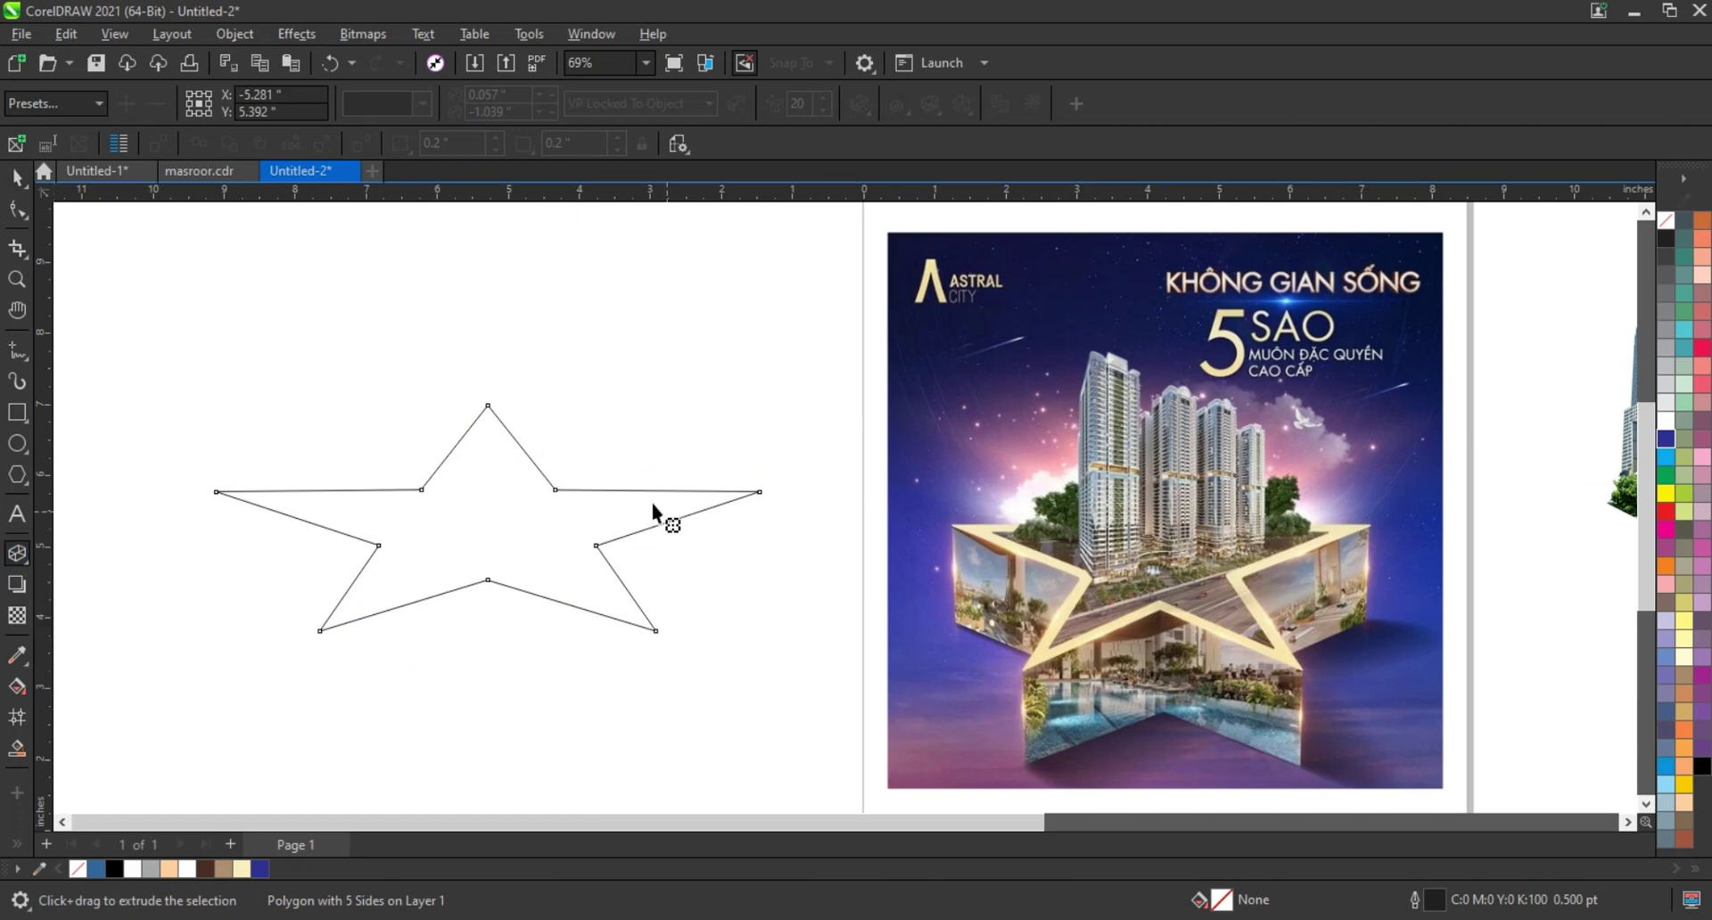
left_click_drag(580, 489, 609, 397)
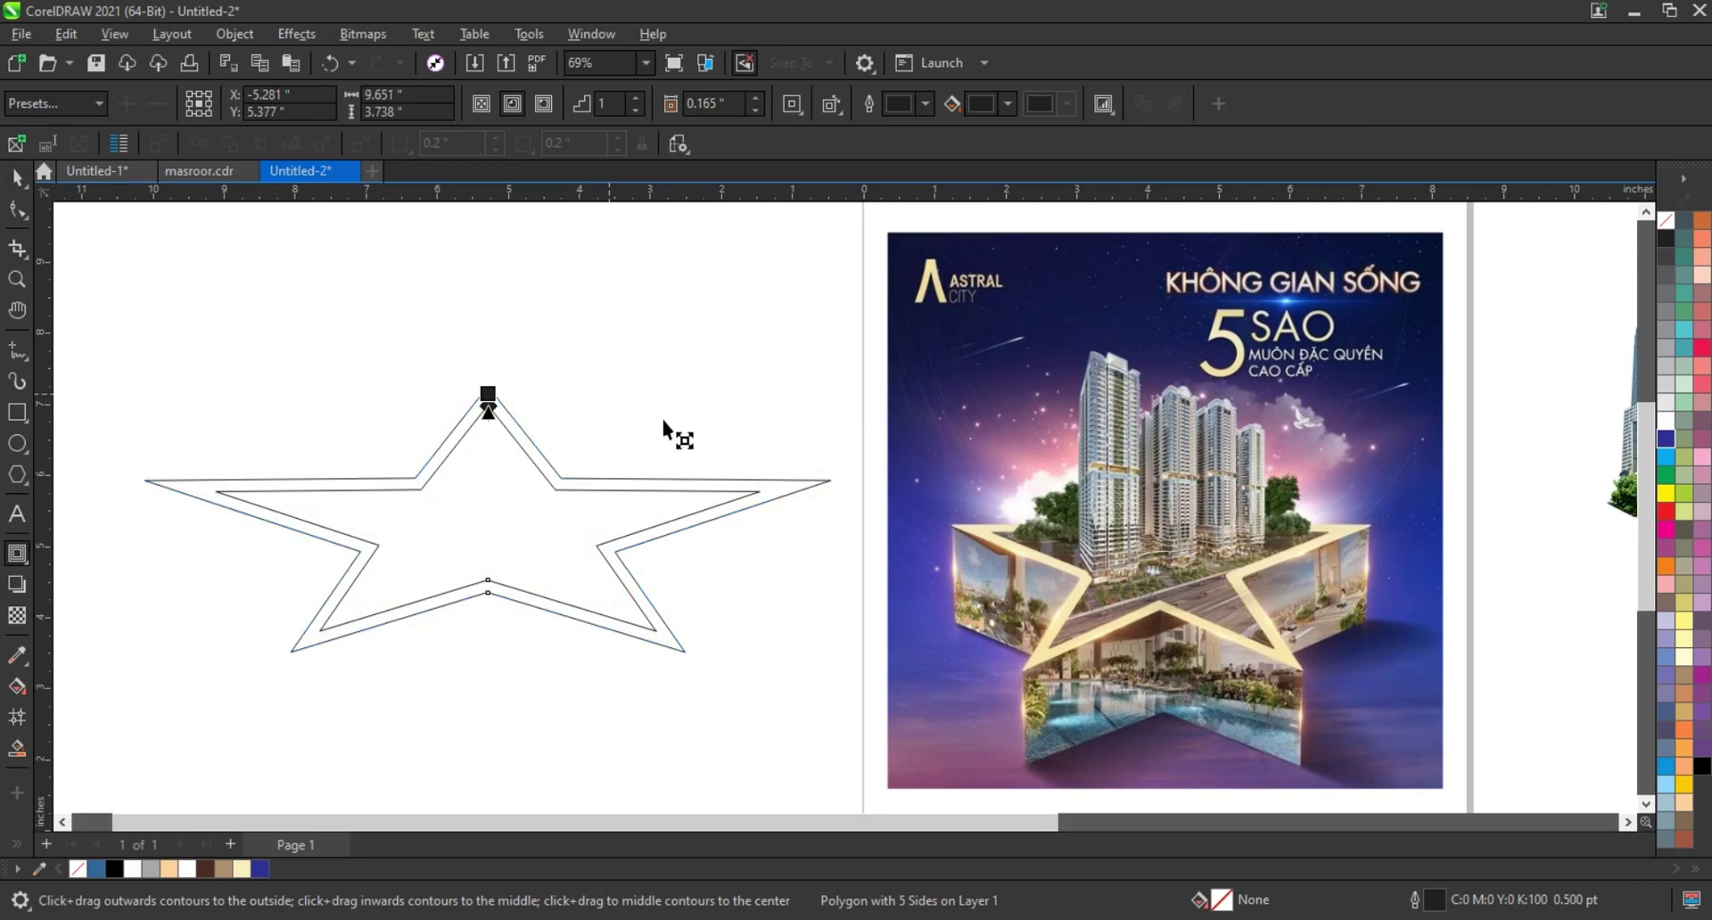
left_click(18, 176)
left_click(234, 33)
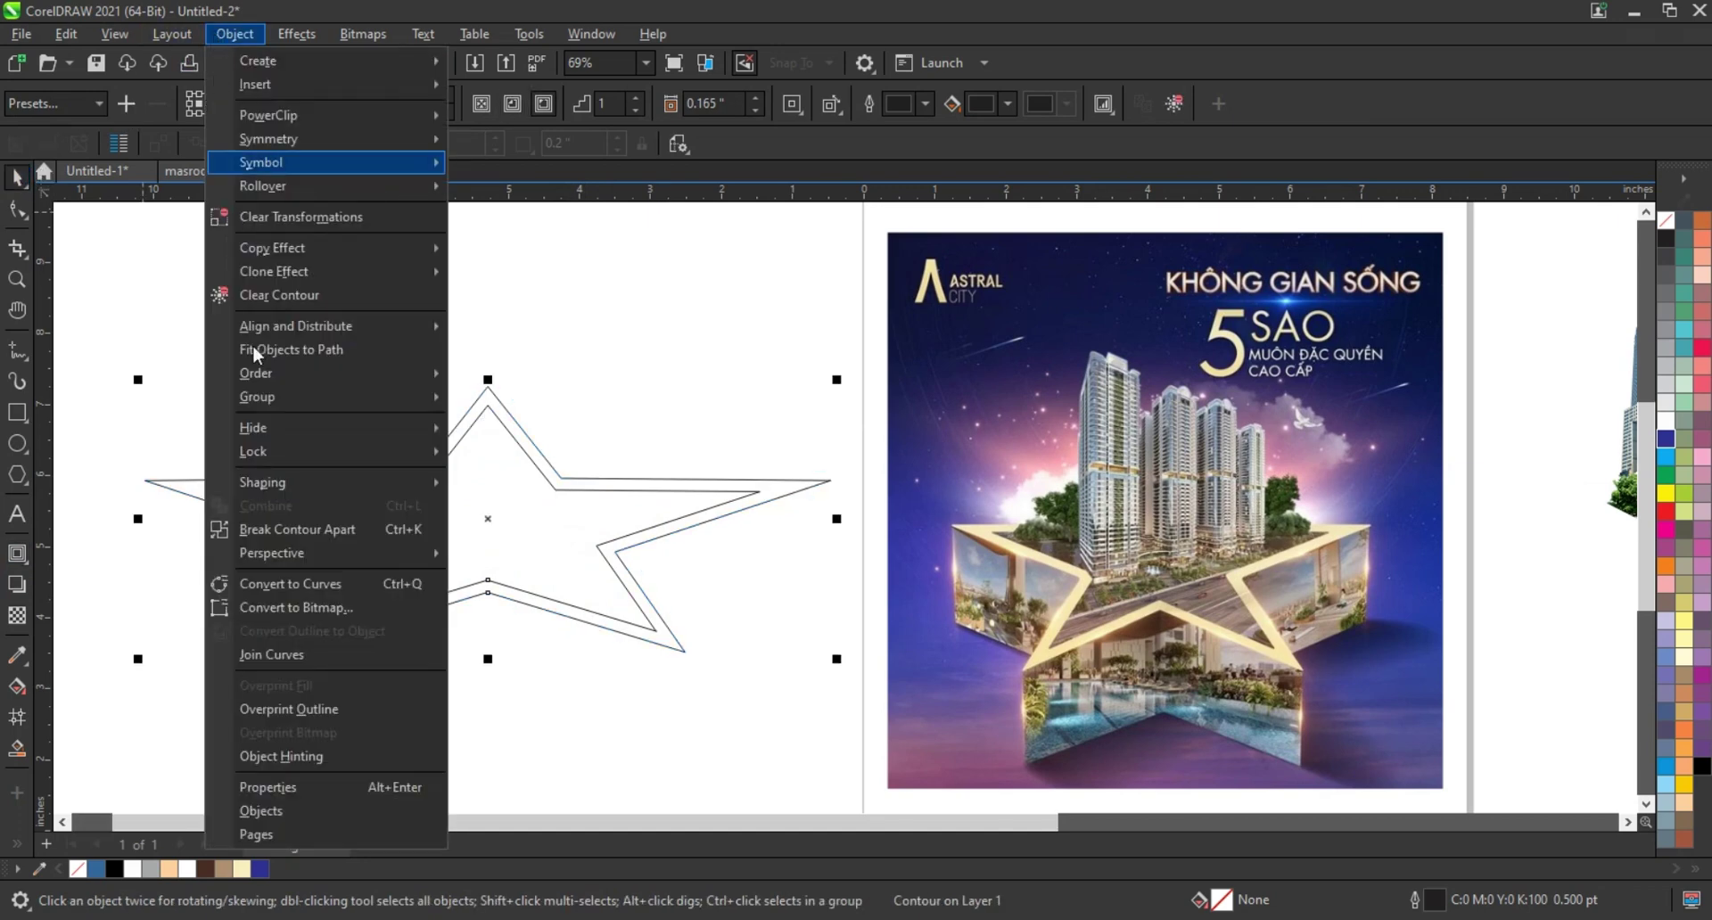
key("Escape")
key("Escape")
left_click(303, 360)
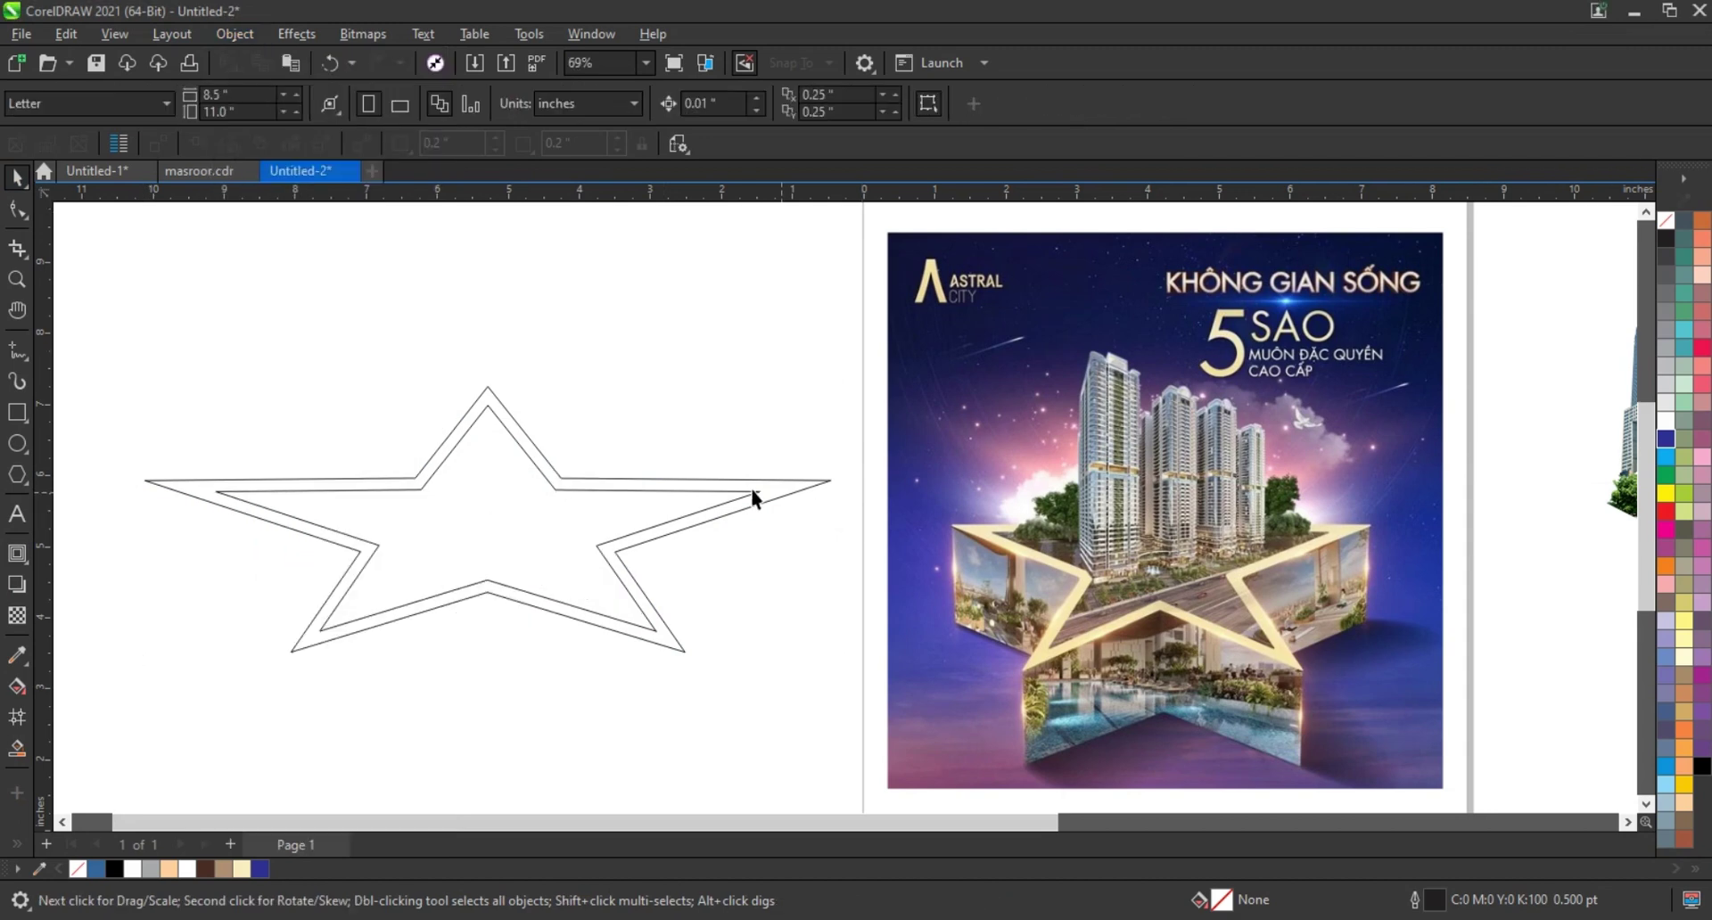
- Fill the inner star light grey and the outer star rim tan
left_click(752, 492)
left_click(1665, 409)
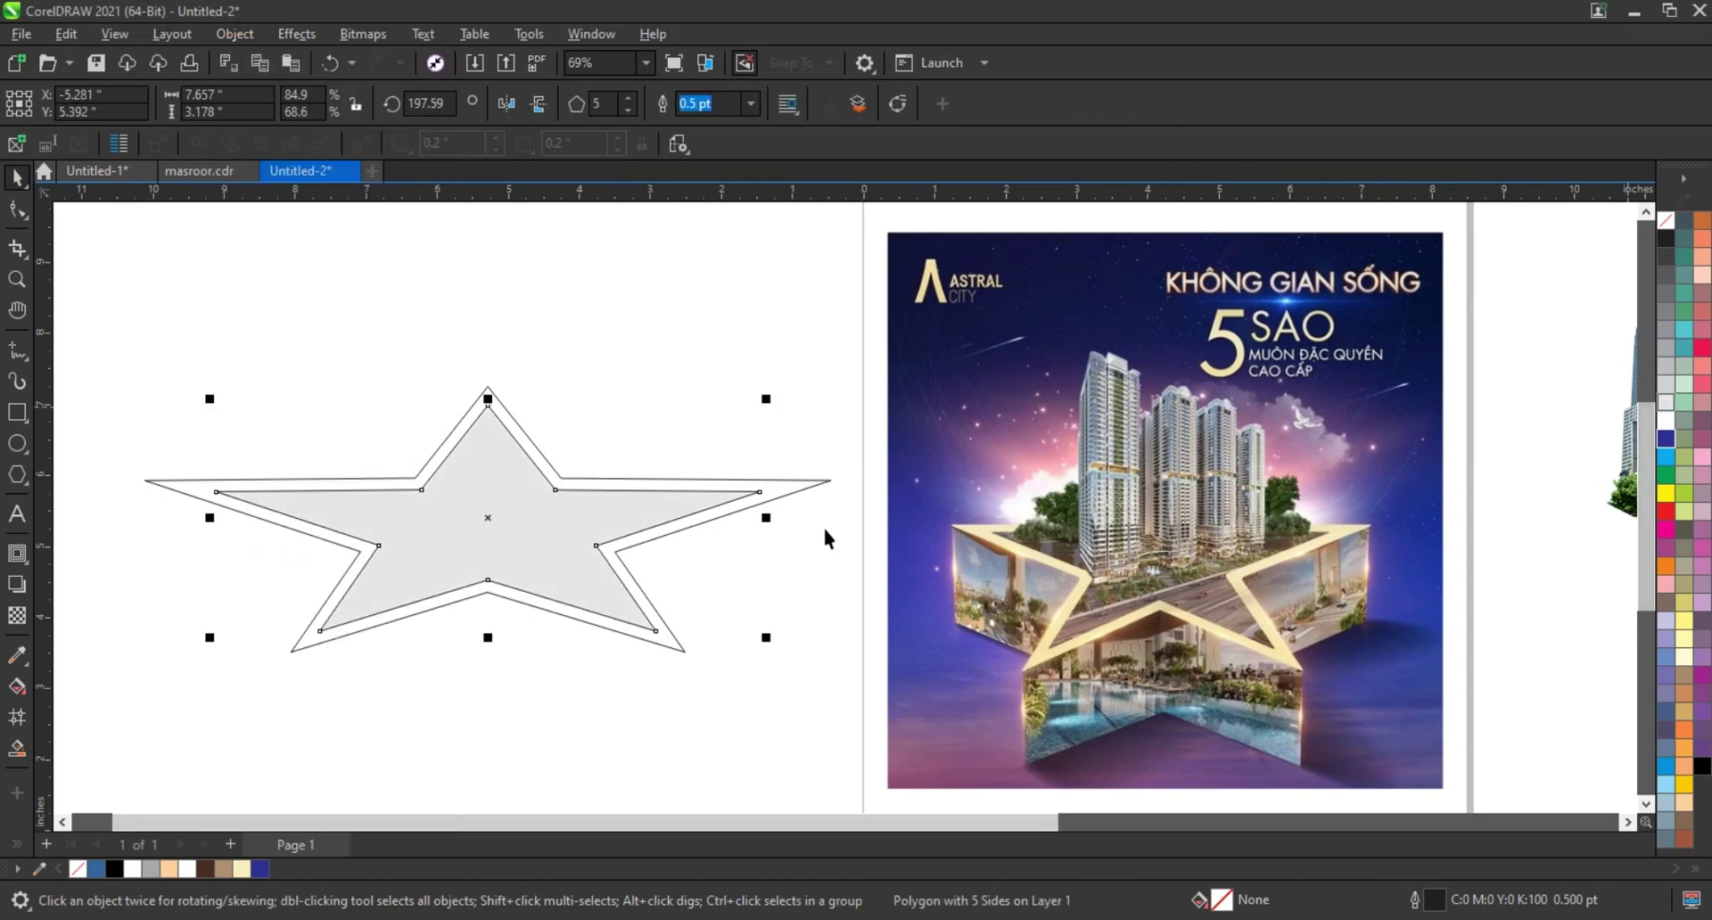
left_click(789, 496)
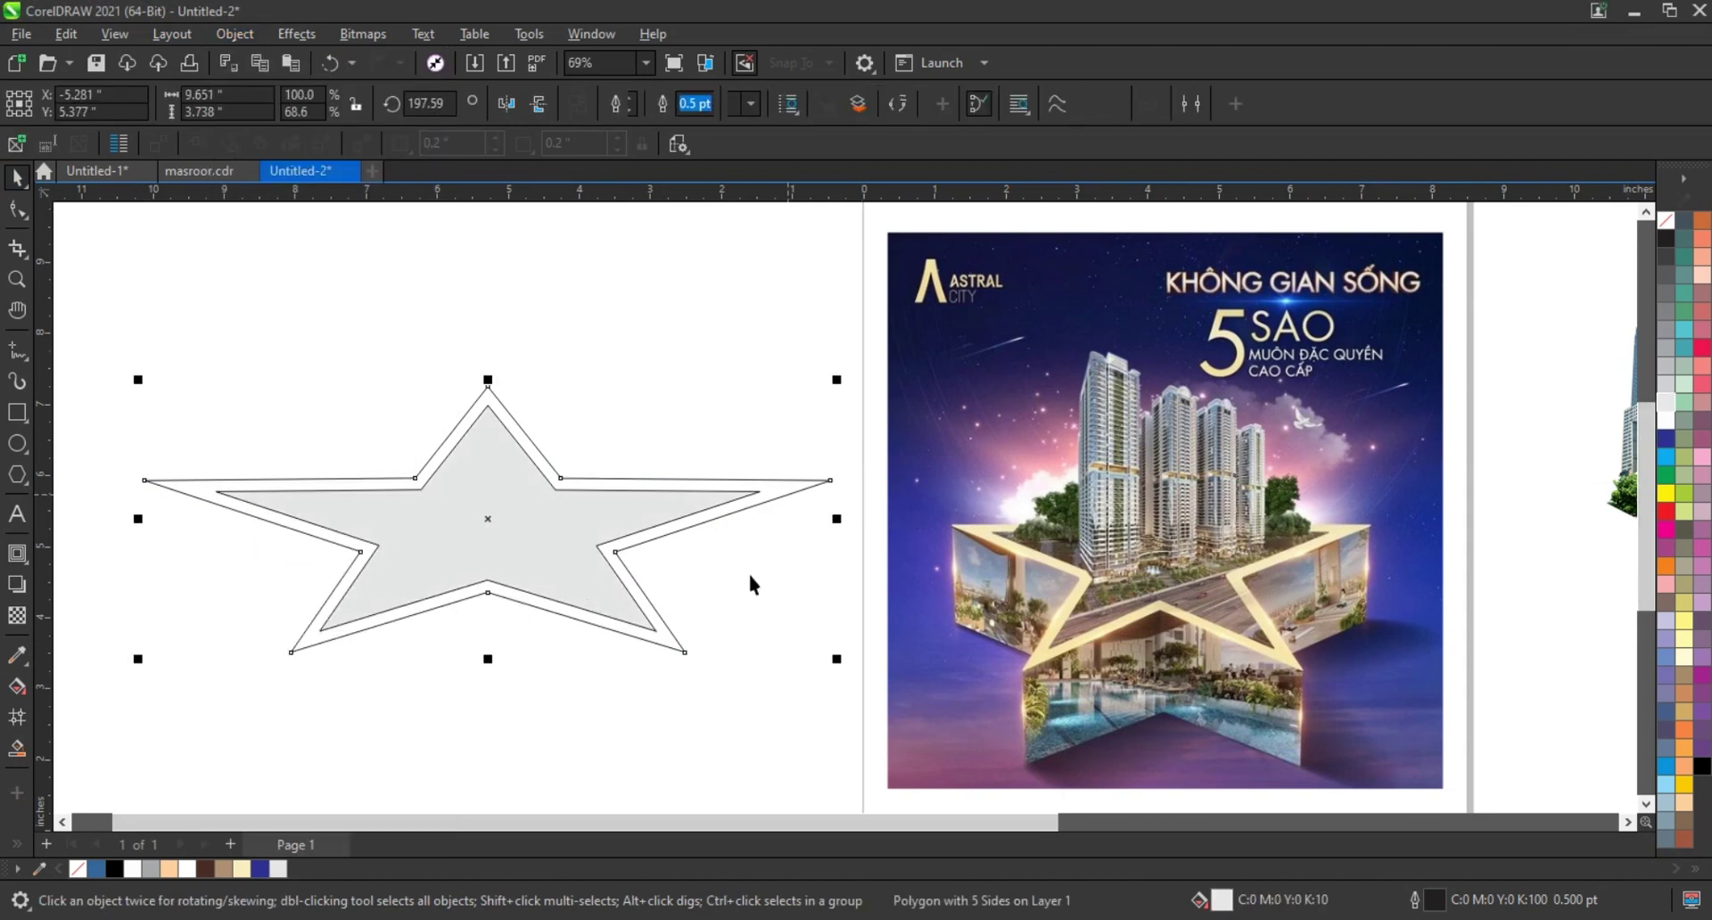
left_click(223, 869)
left_click(811, 492)
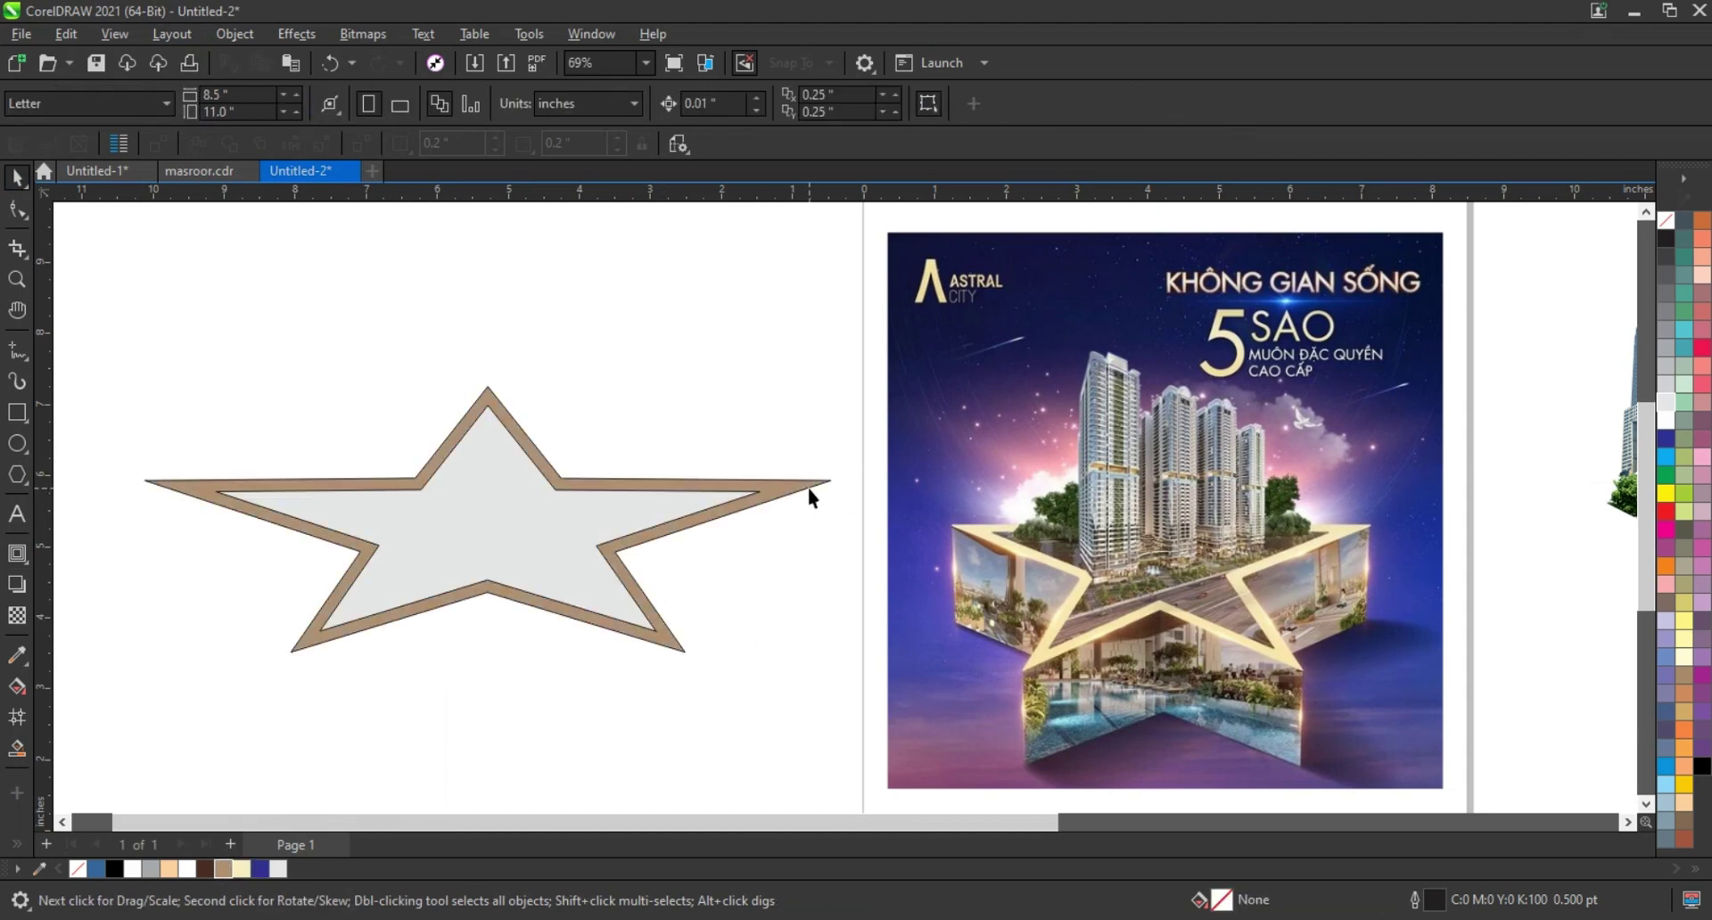
left_click(808, 488)
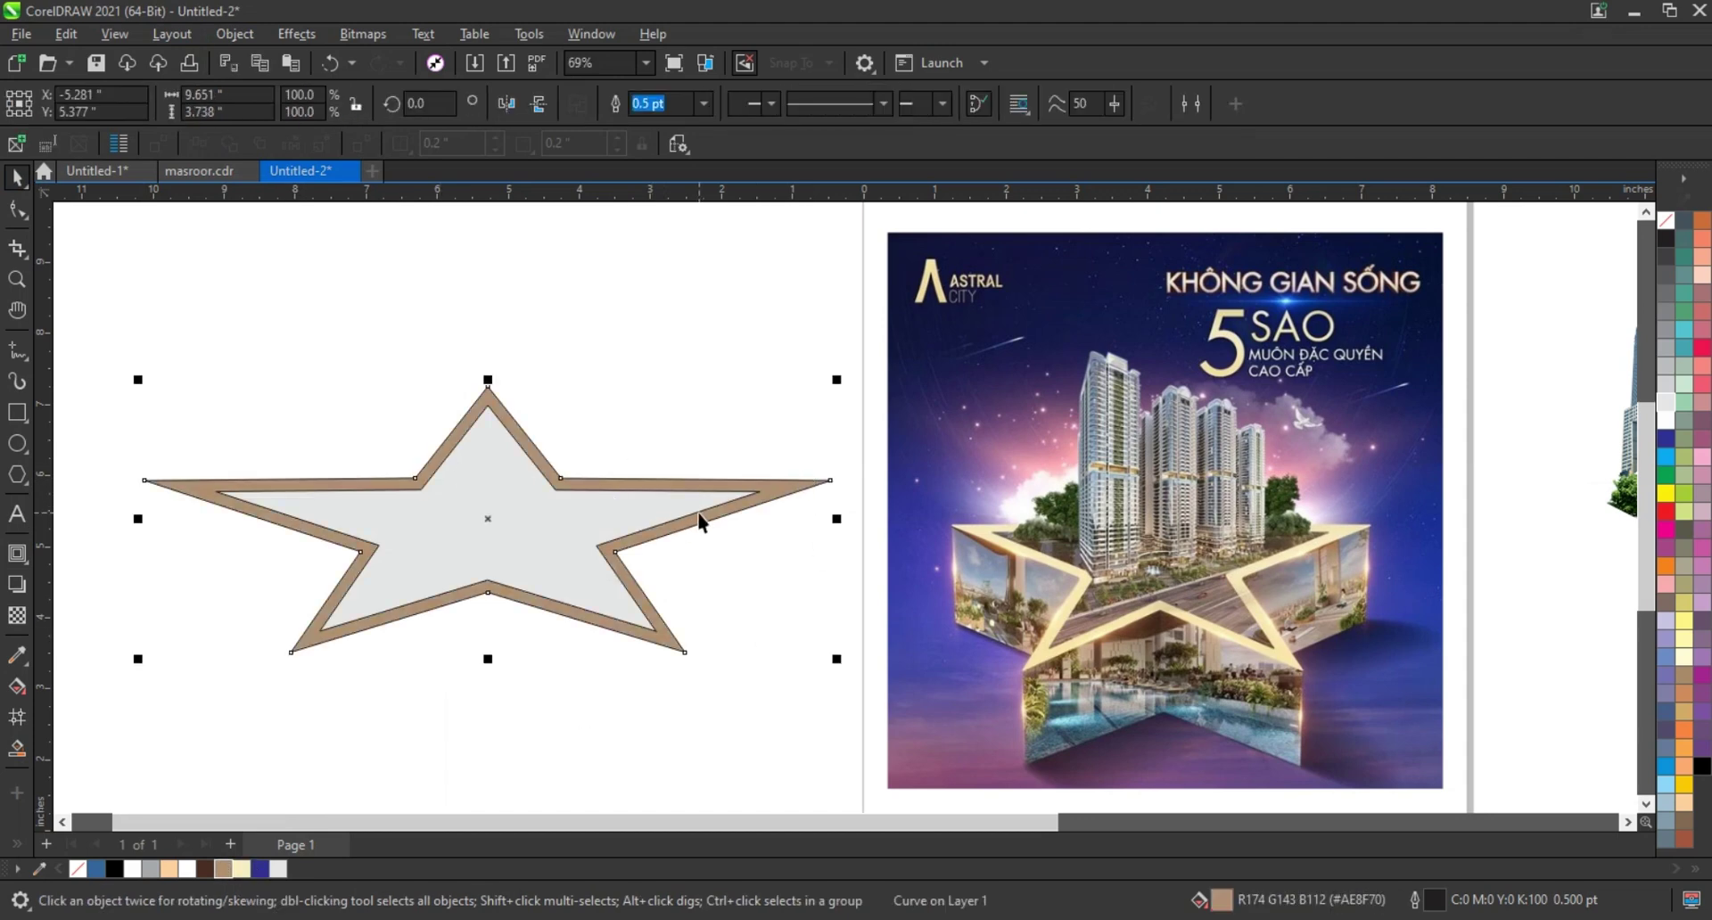
left_click(745, 539)
left_click(707, 490)
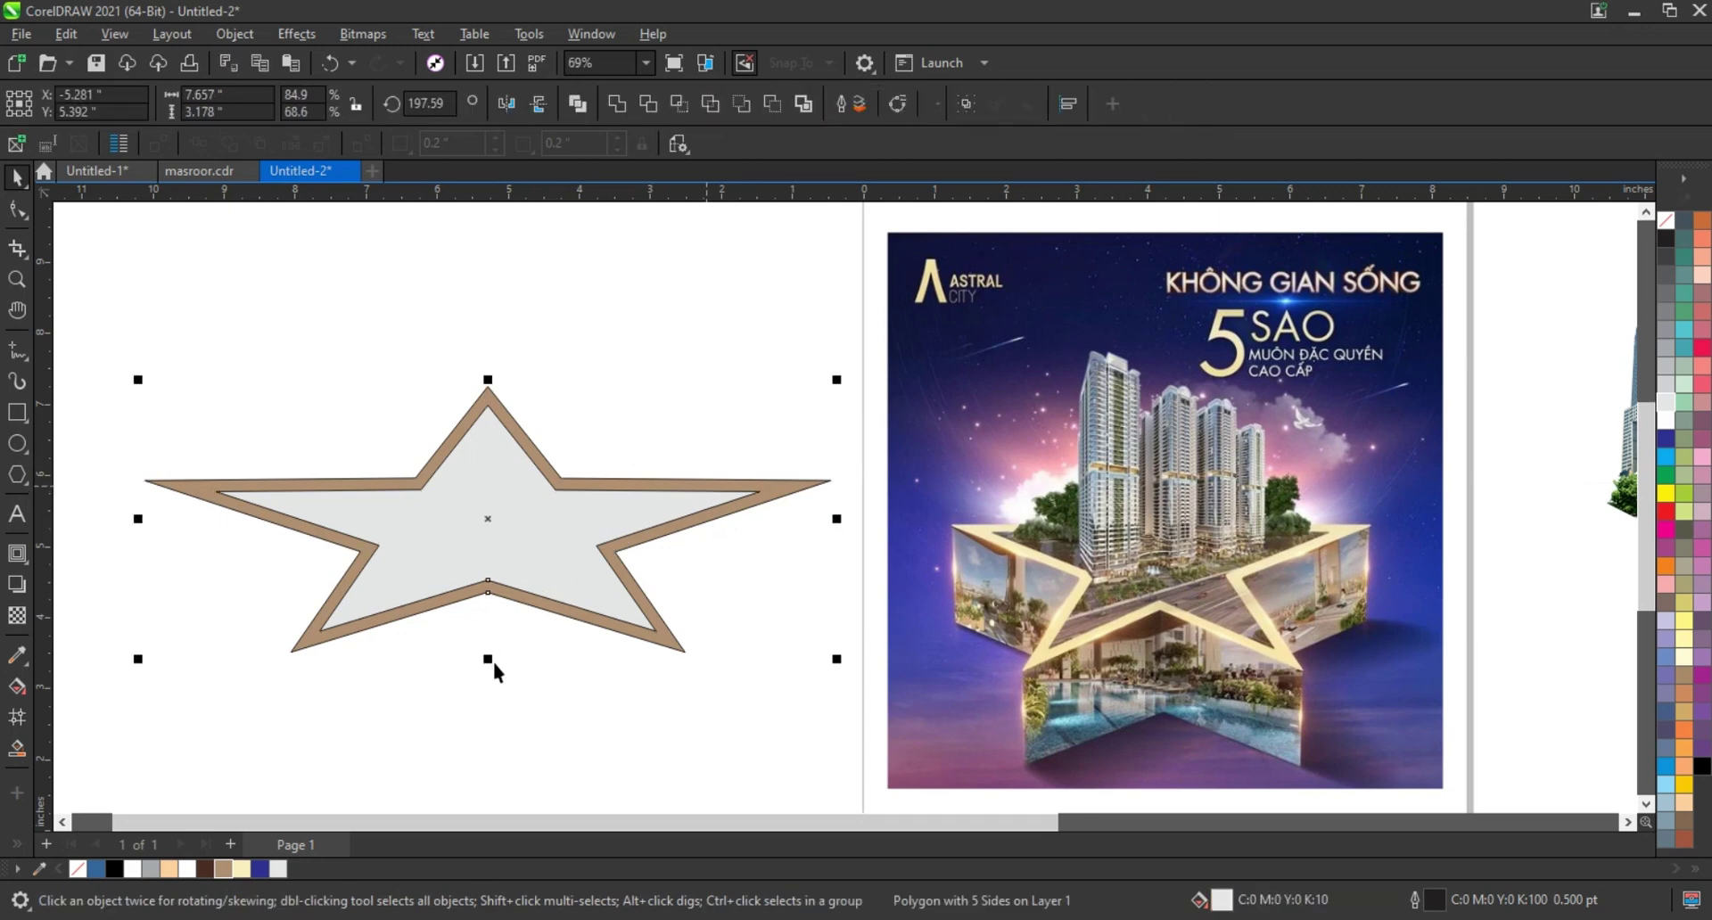
- Narrow both star shapes together symmetrically to about 88% width
left_click_drag(494, 663, 489, 693)
left_click_drag(837, 520, 795, 515)
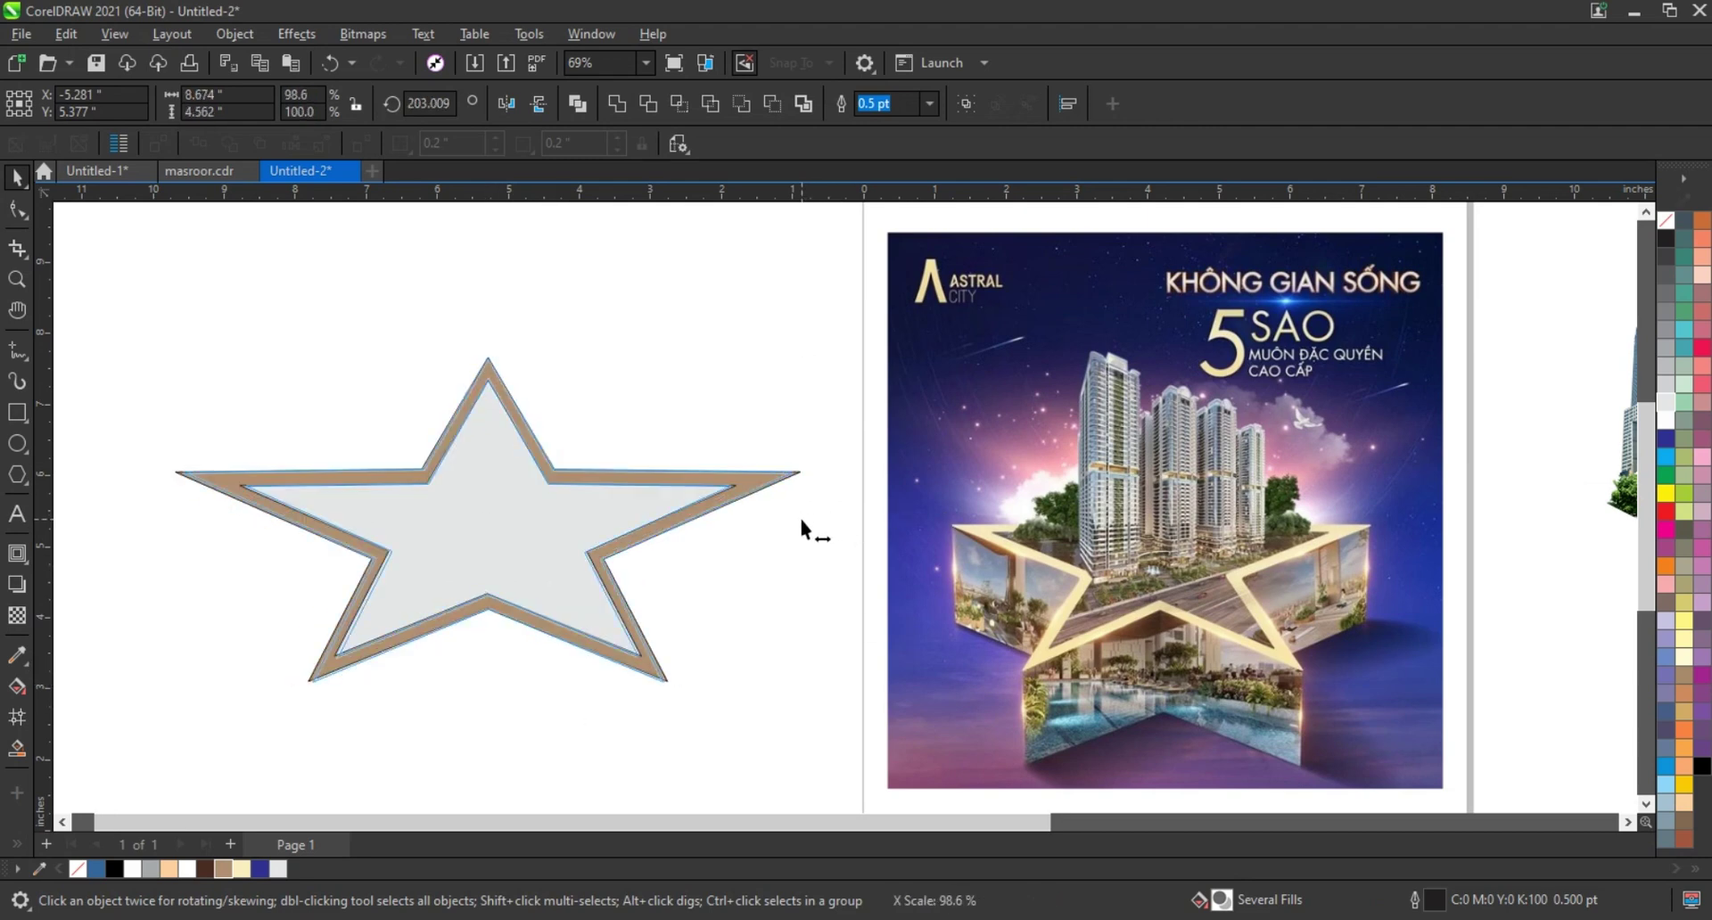
left_click(805, 560)
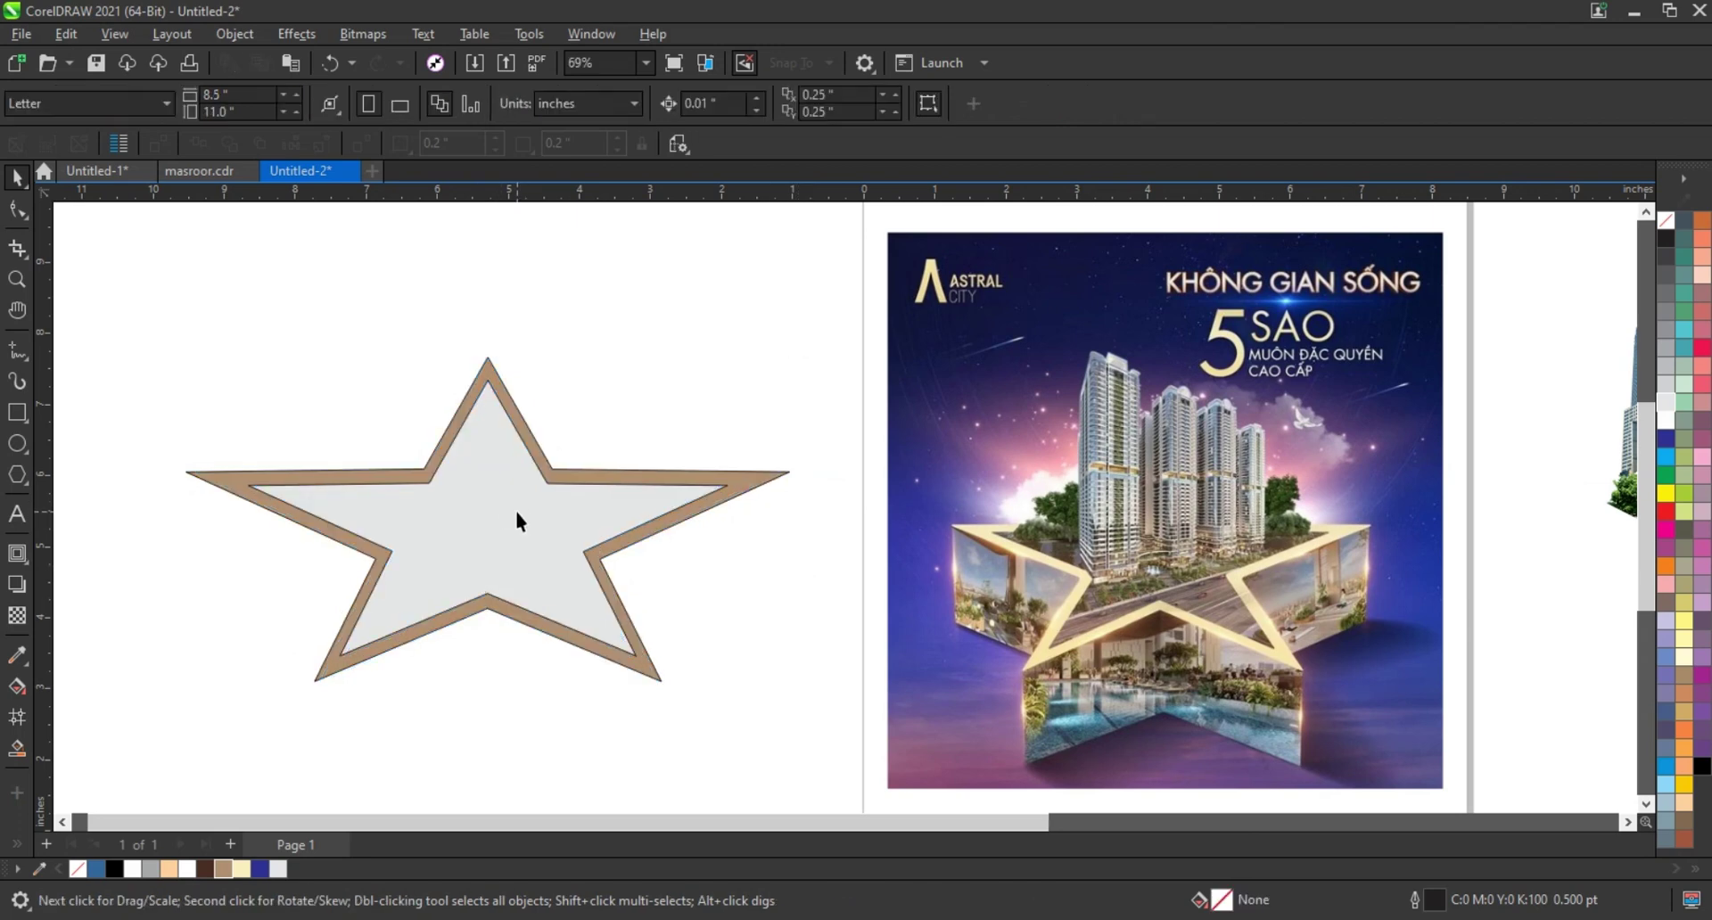
left_click(441, 621)
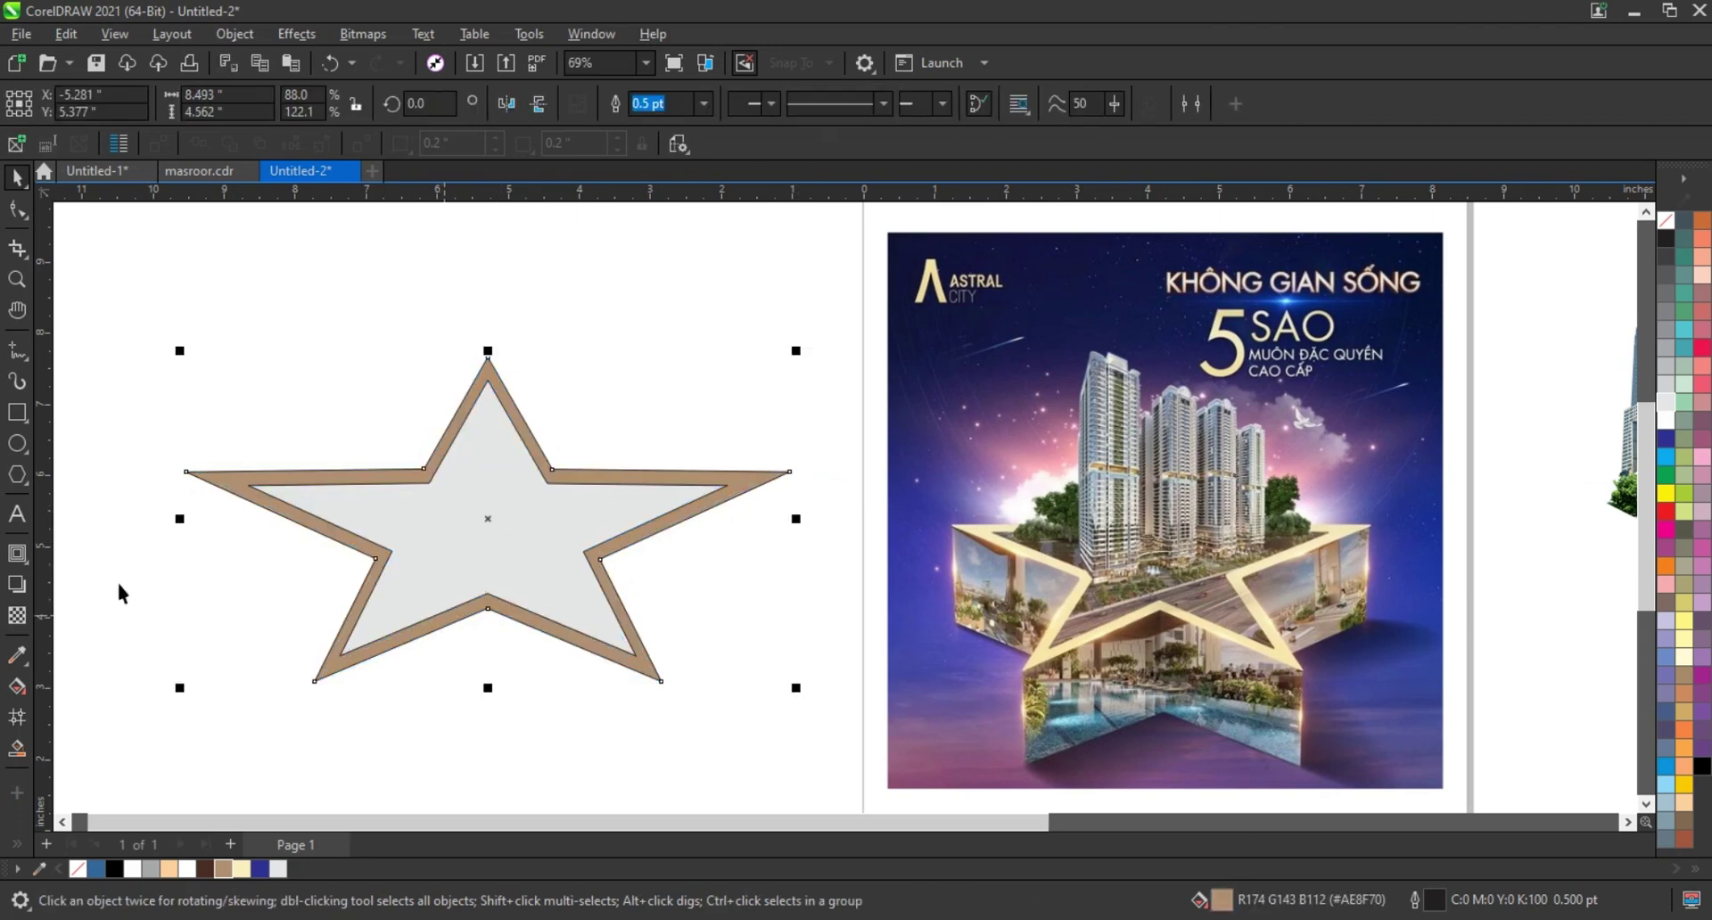
left_click(30, 565)
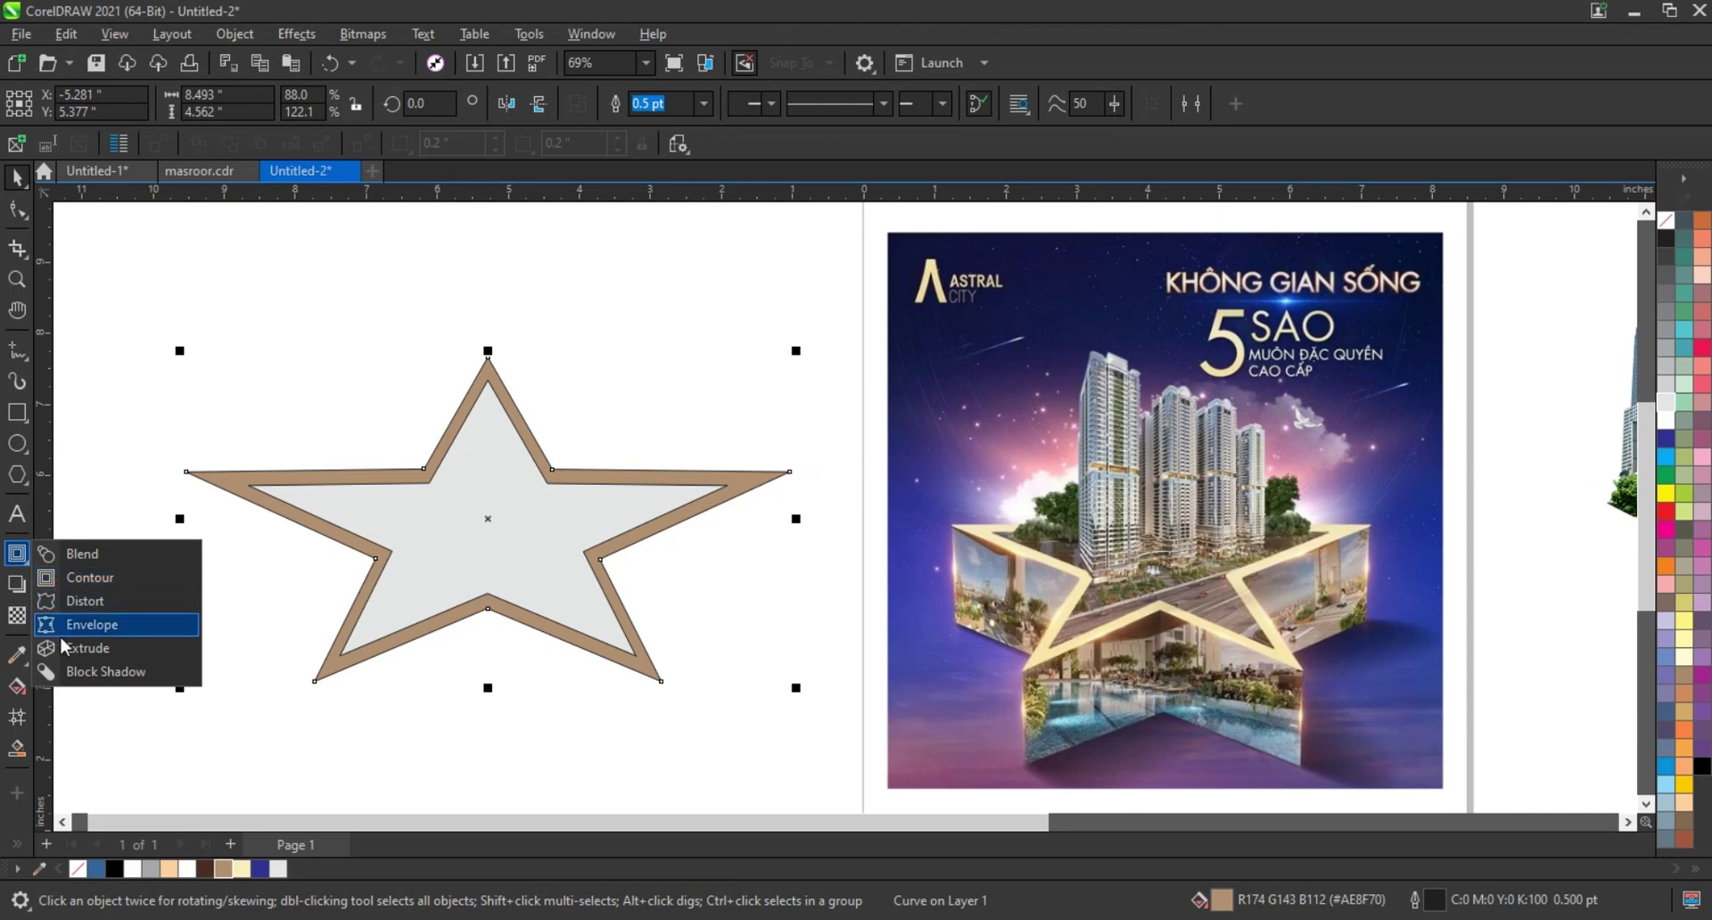
- Extrude the two-tone star downward, switch the extrusion type, and adjust its depth and direction
left_click(89, 649)
left_click_drag(488, 612, 487, 765)
left_click(424, 105)
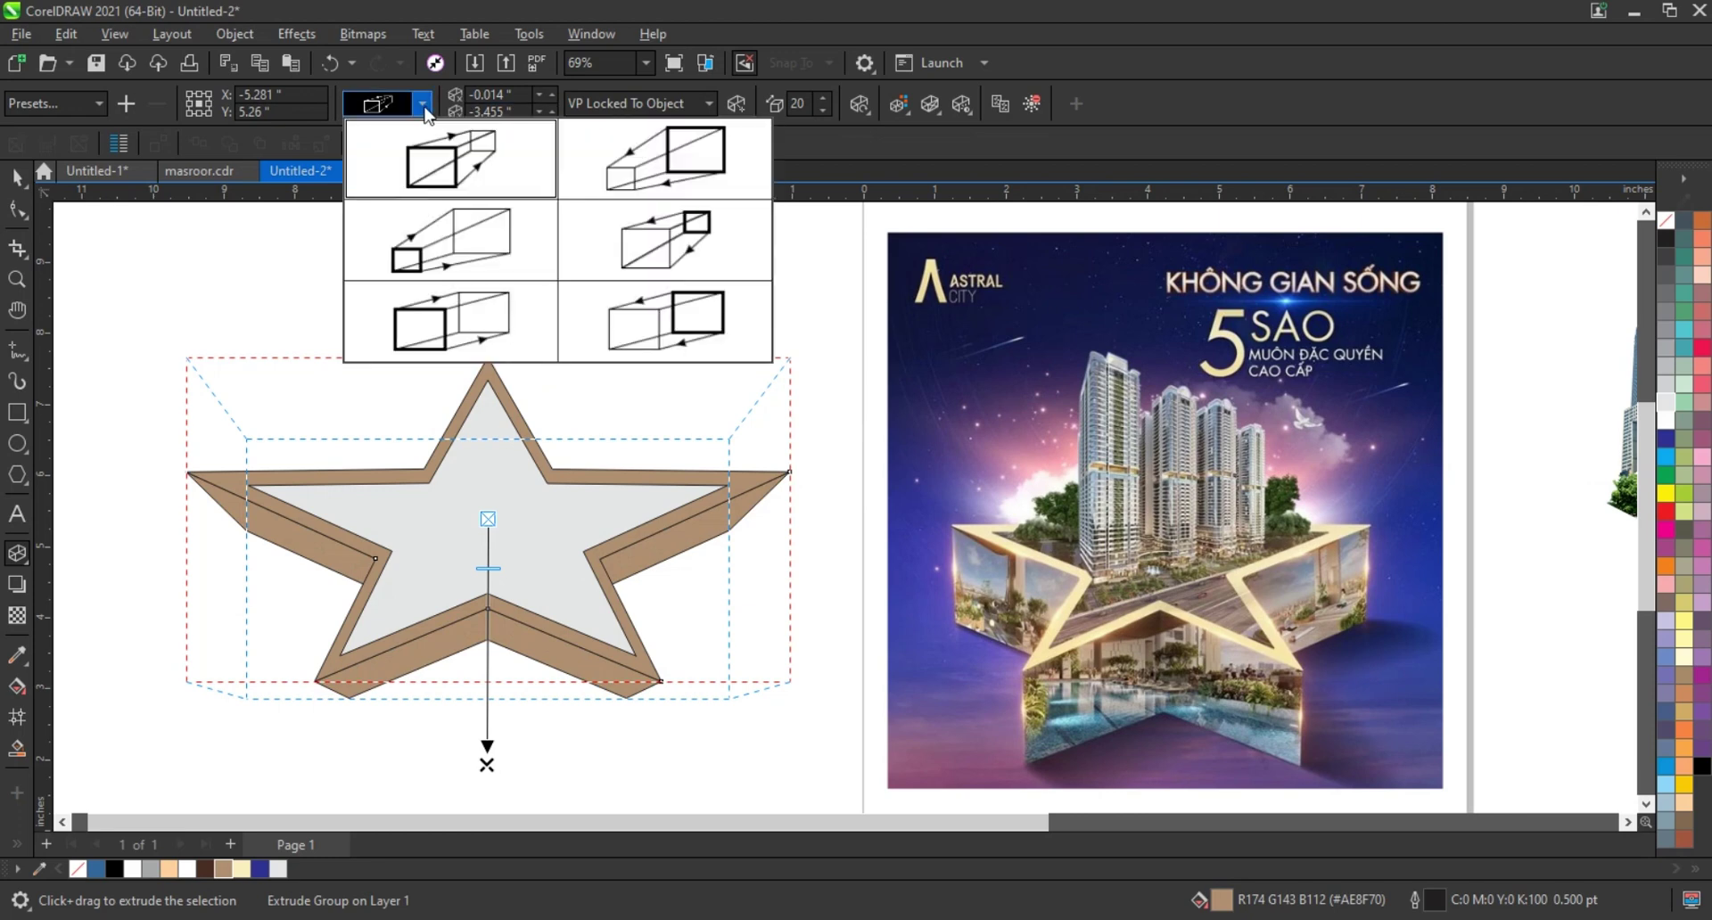
left_click(434, 322)
left_click_drag(487, 765, 491, 643)
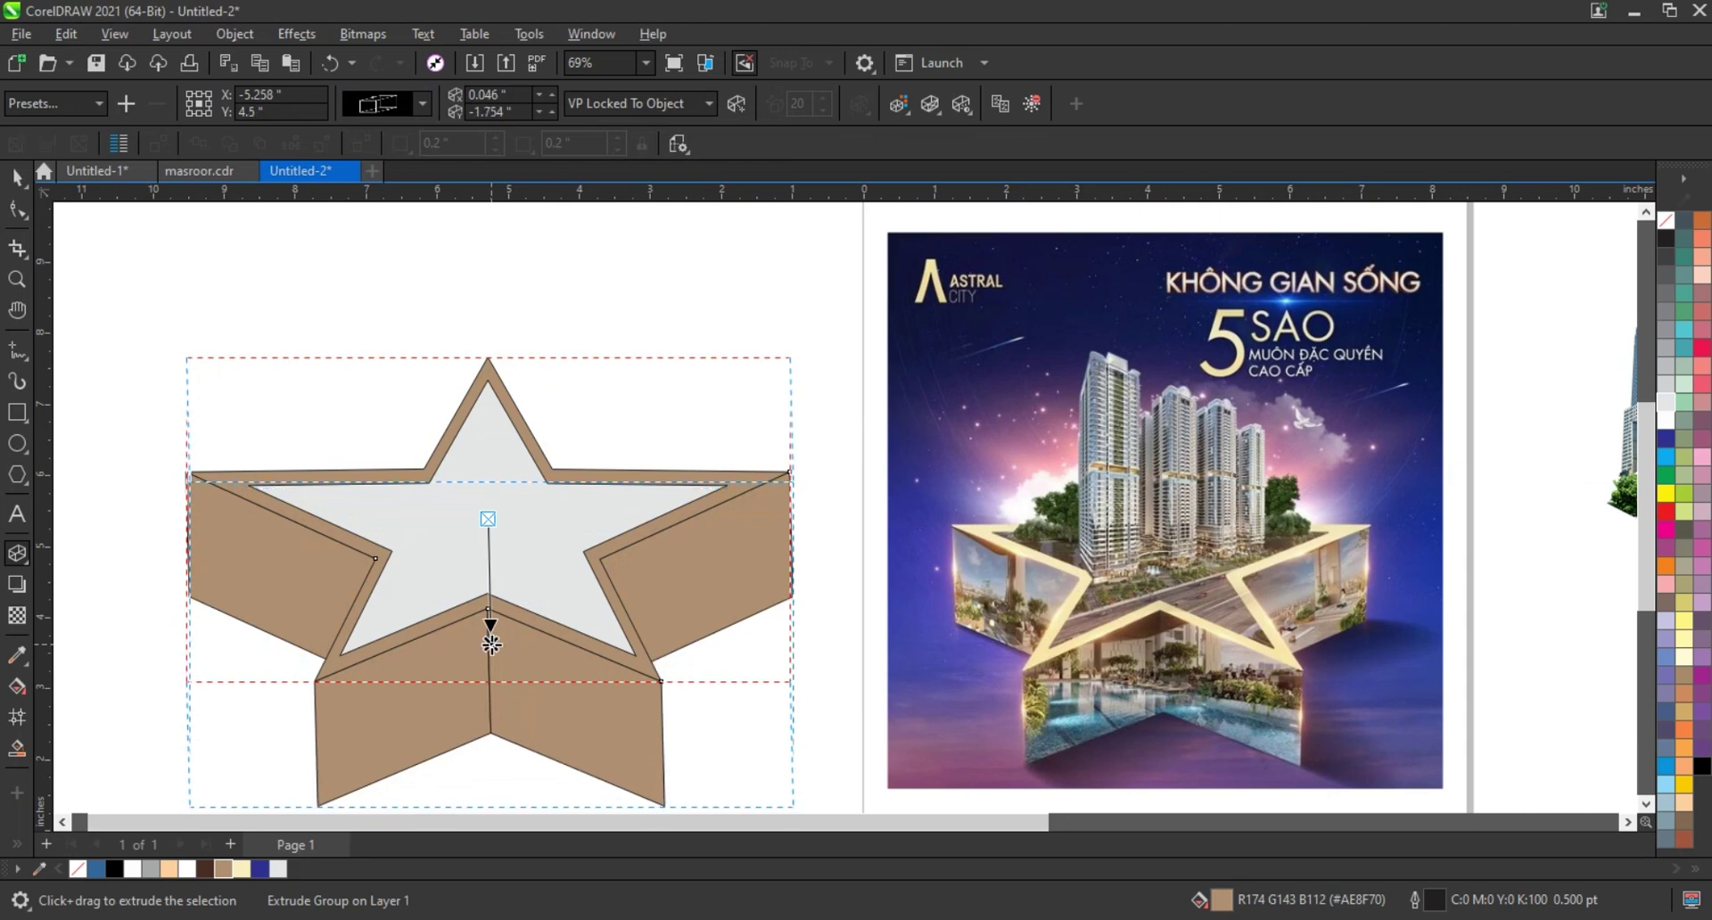
left_click(18, 178)
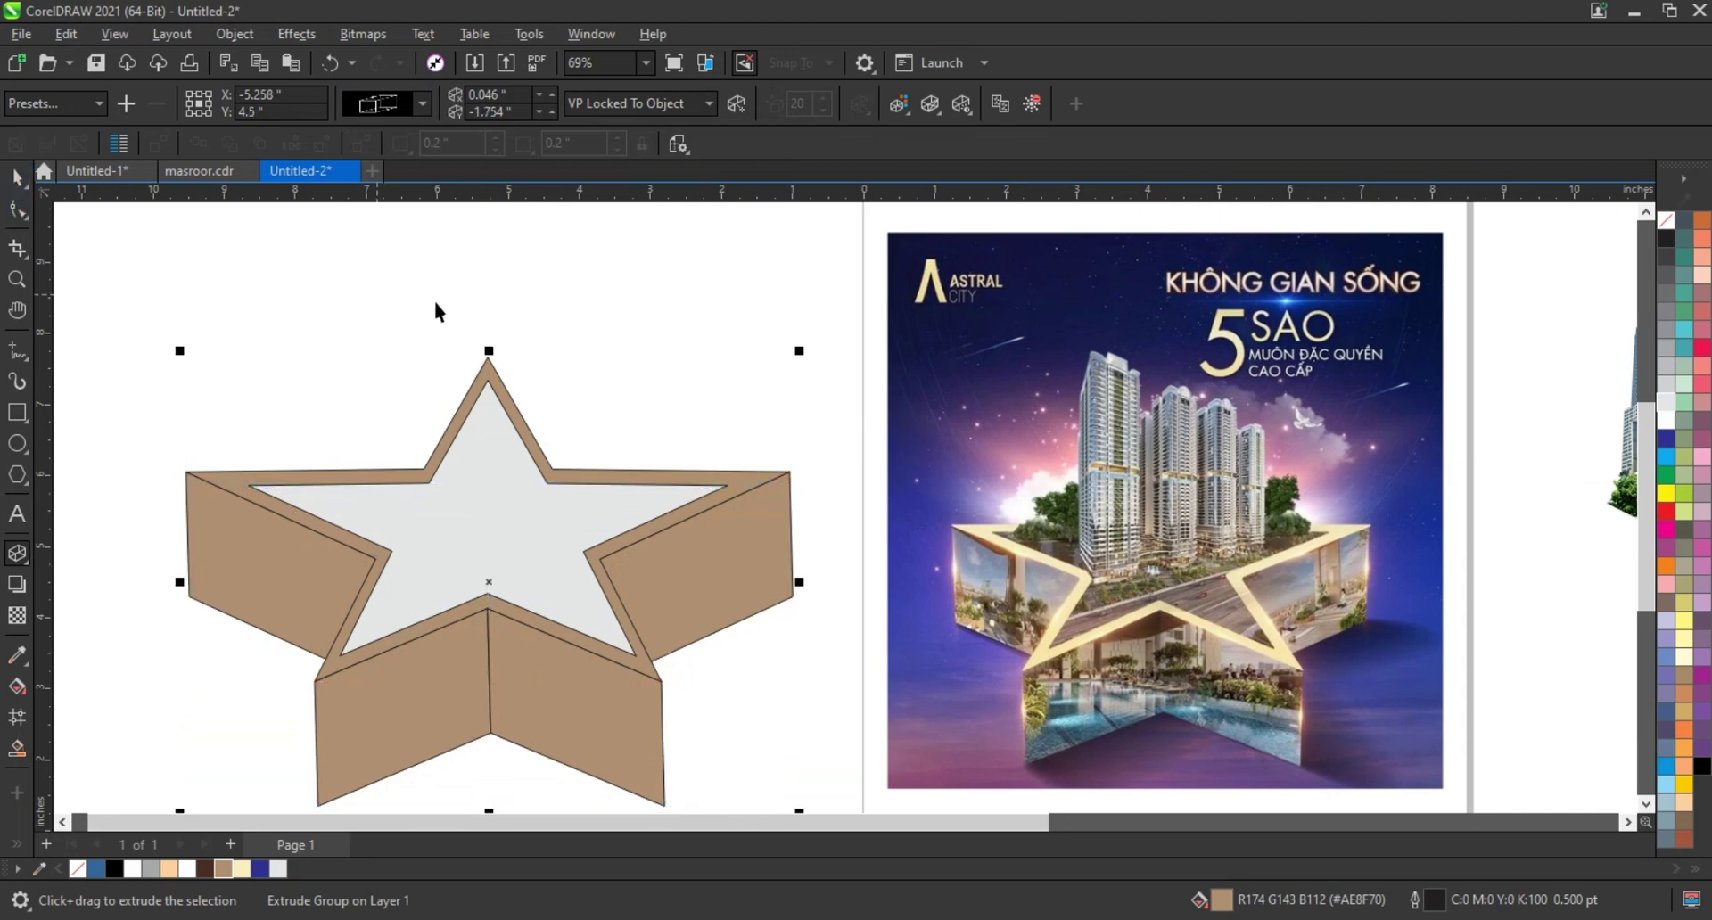
scroll(500, 298, "down", 1)
- Break the extrusion group apart, then select the lower front and wing faces individually
left_click(232, 36)
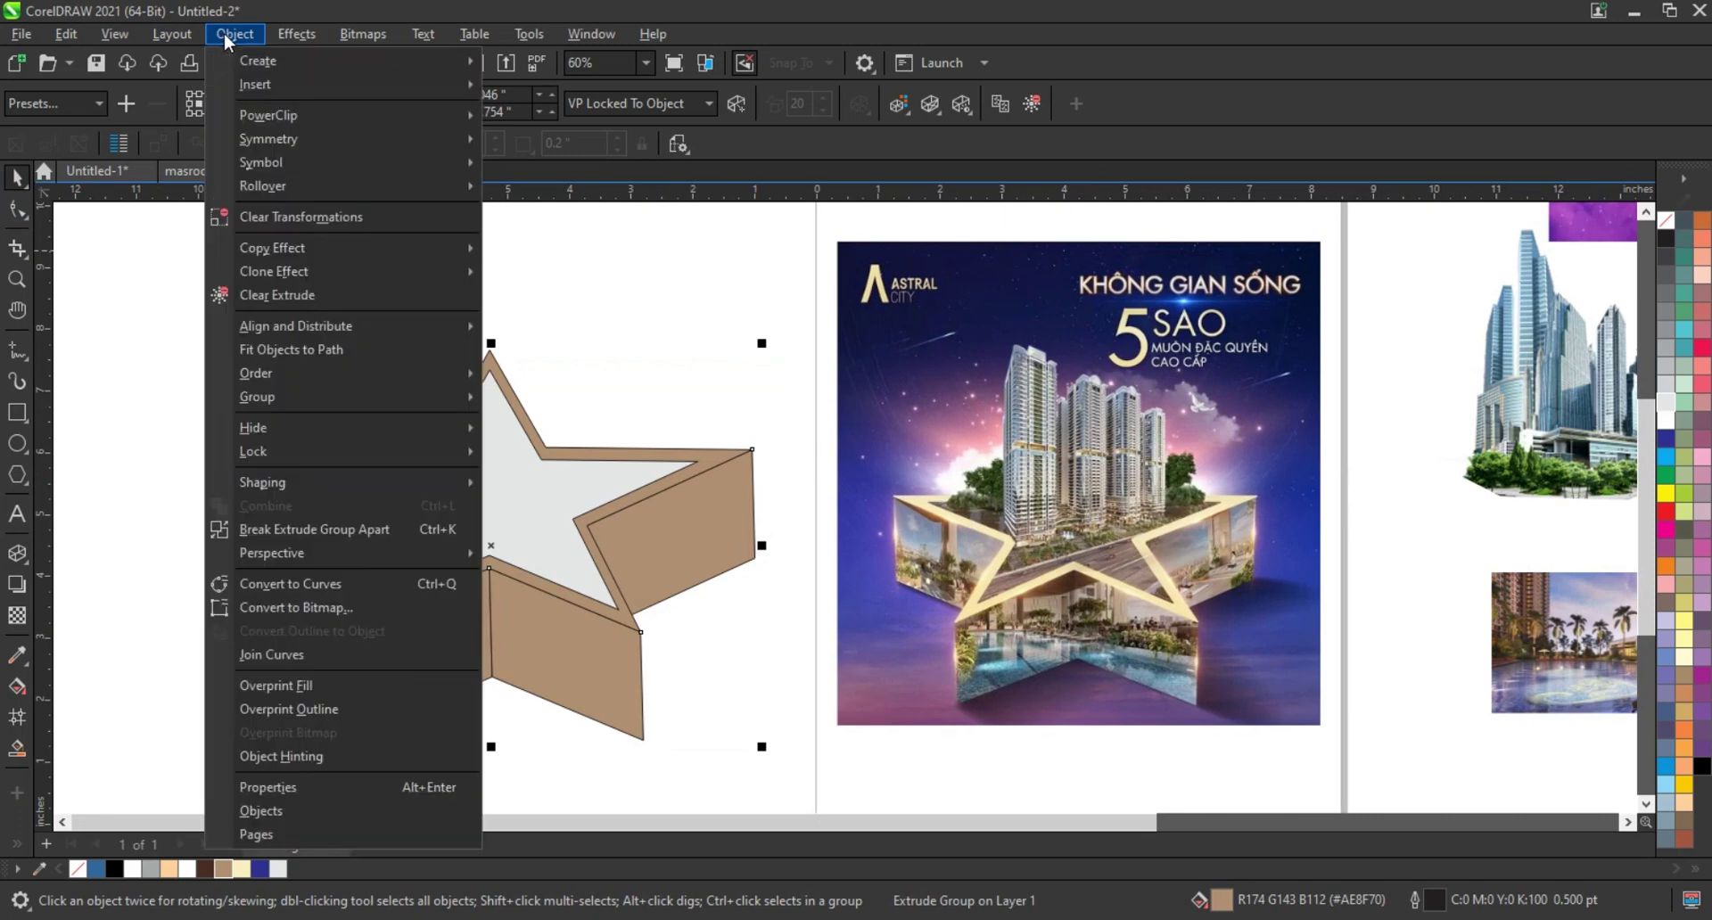
left_click(298, 527)
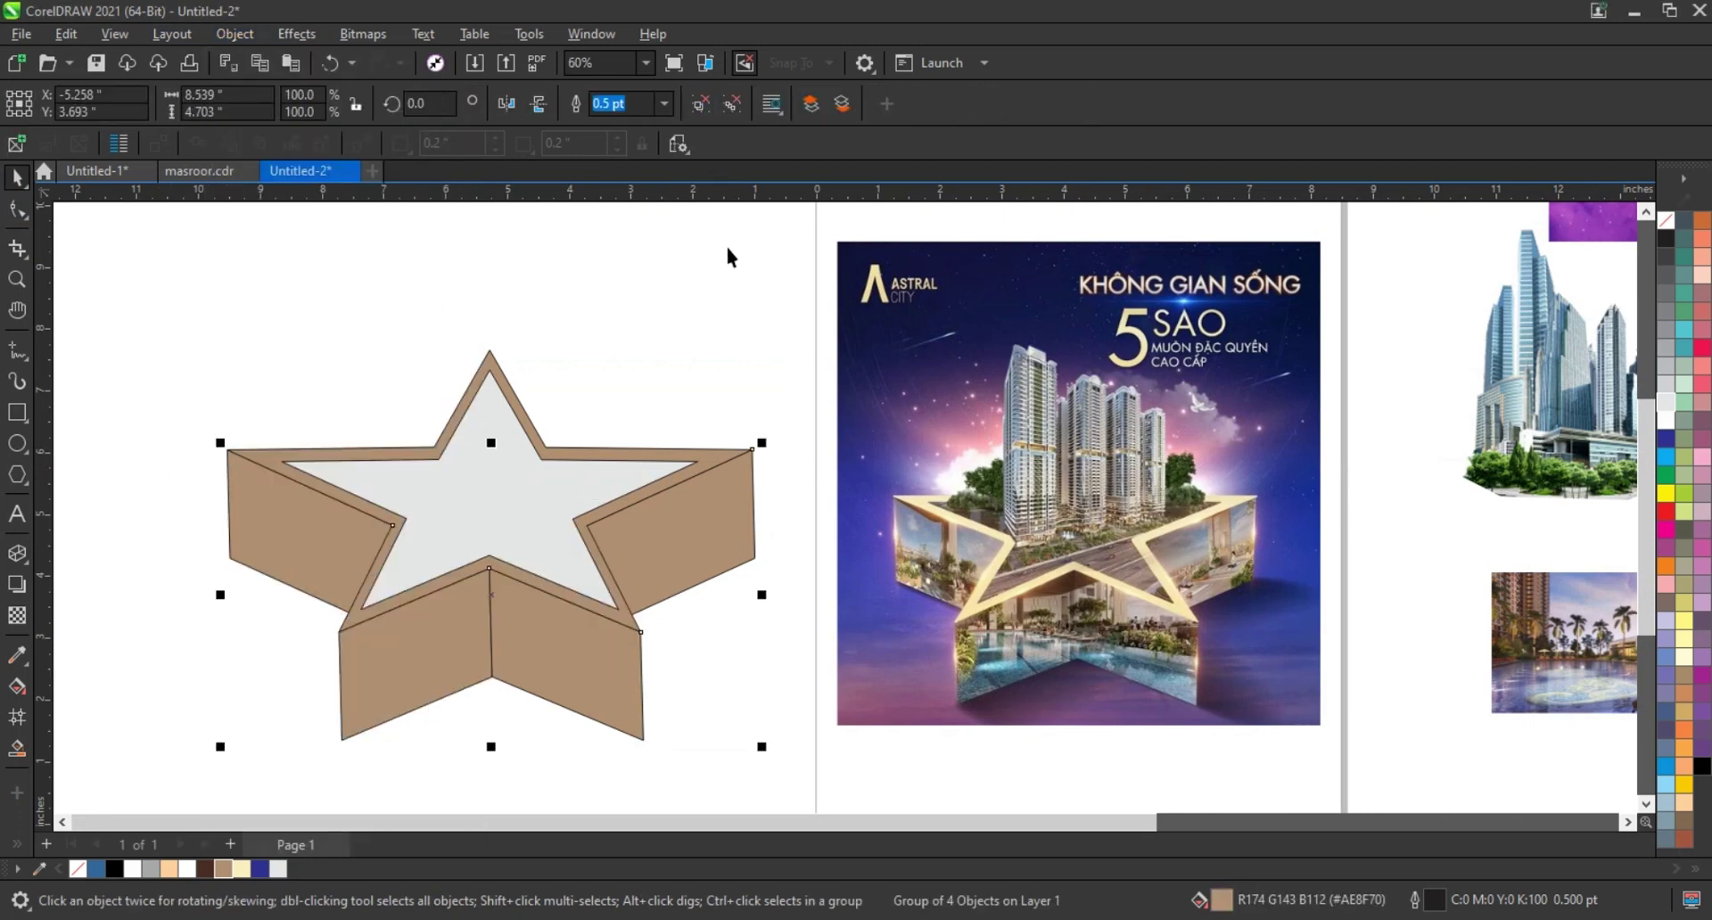
left_click(538, 654, "ctrl")
left_click(441, 664, "ctrl+shift")
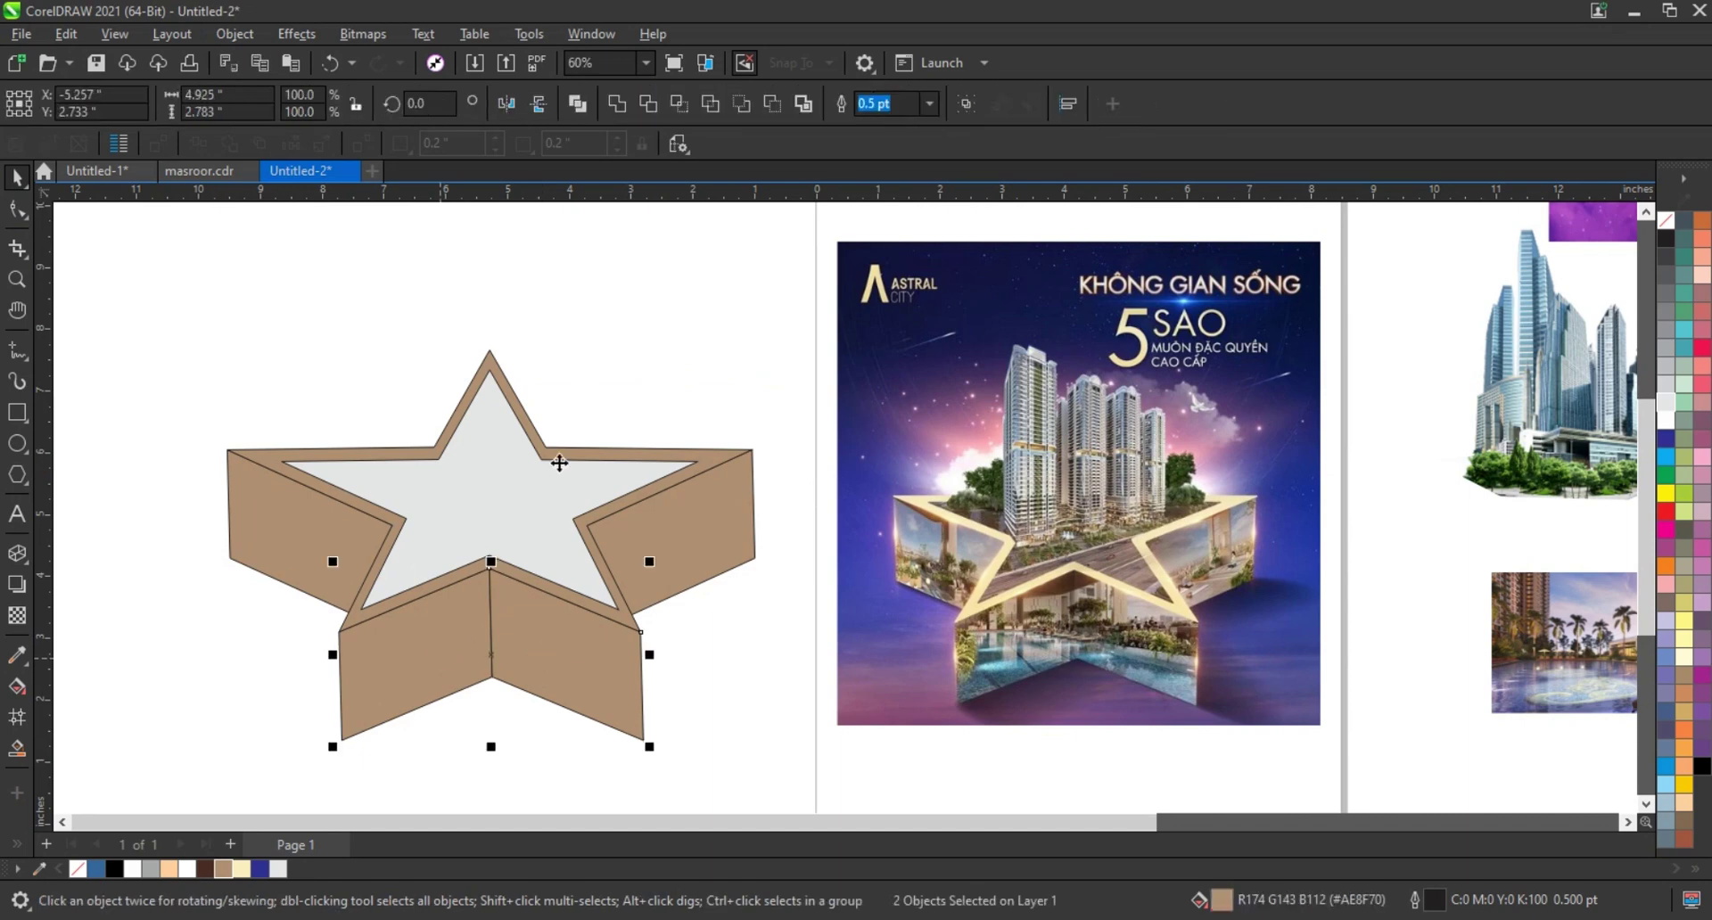
left_click(679, 494)
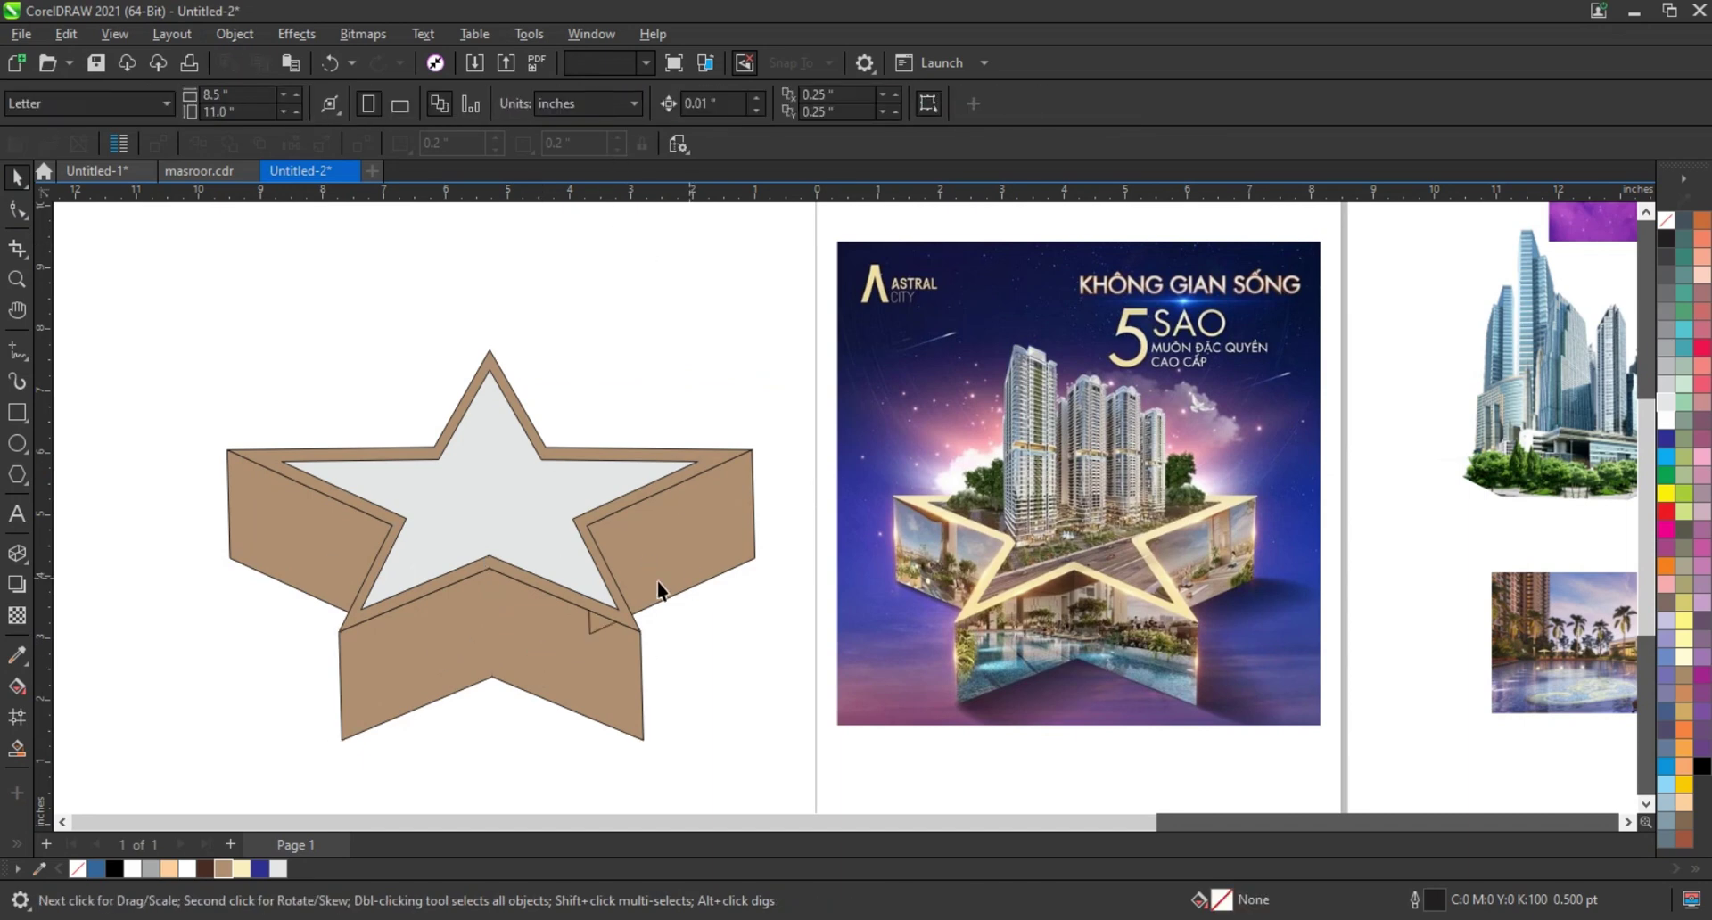
left_click(272, 544, "ctrl+shift")
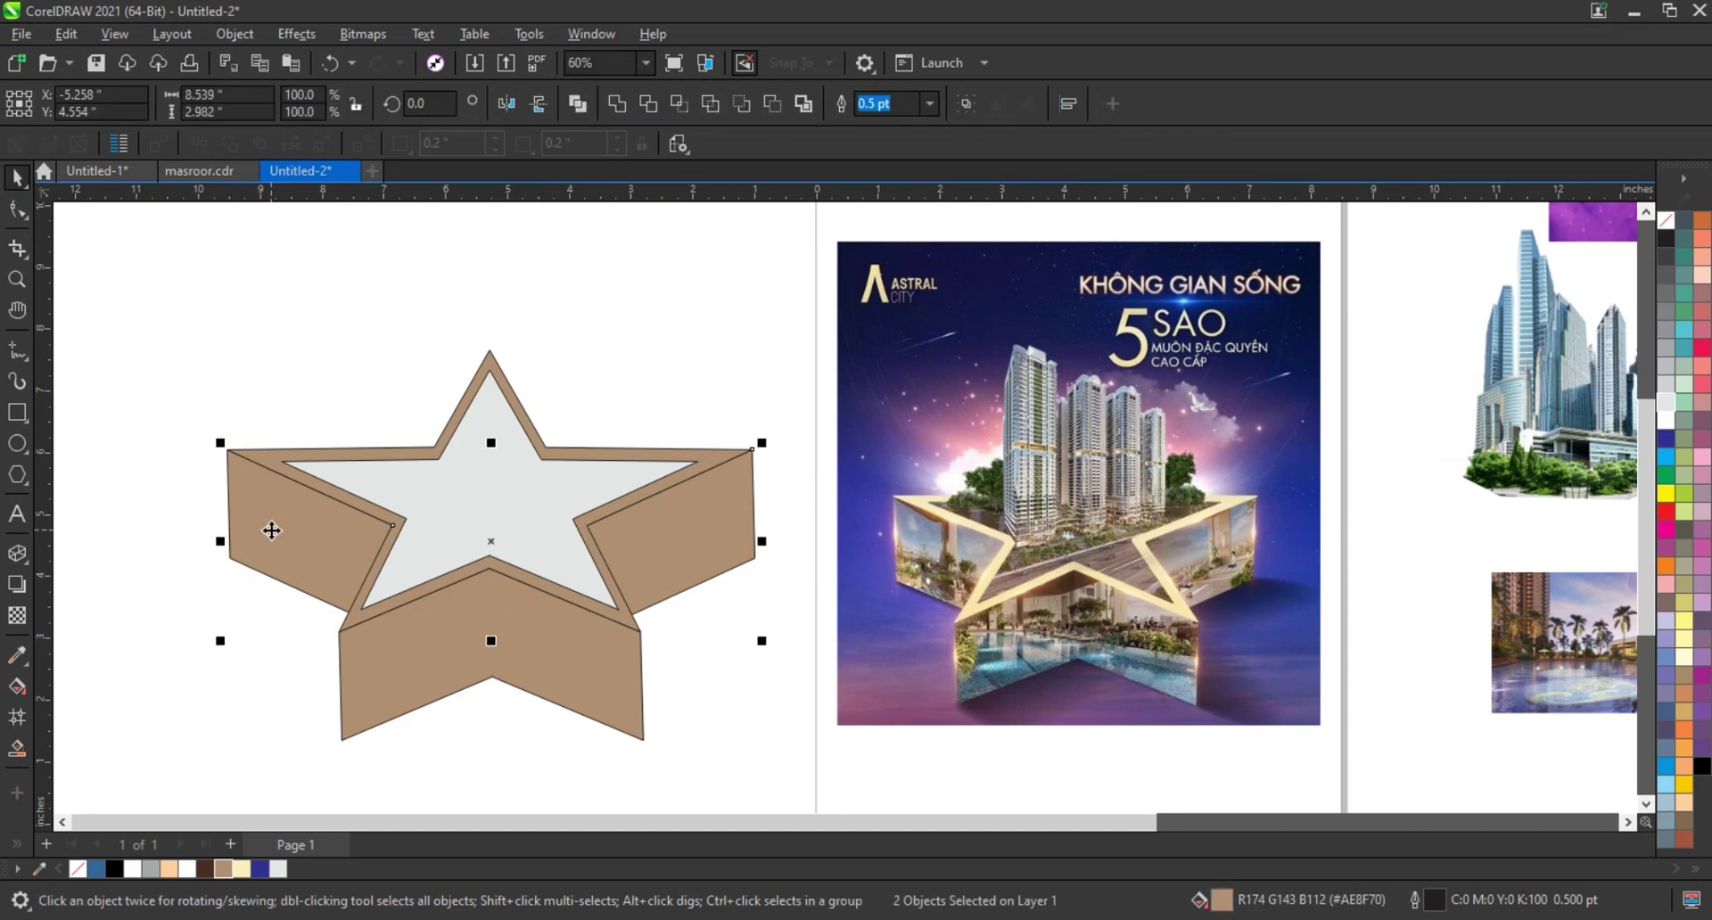
left_click(632, 773)
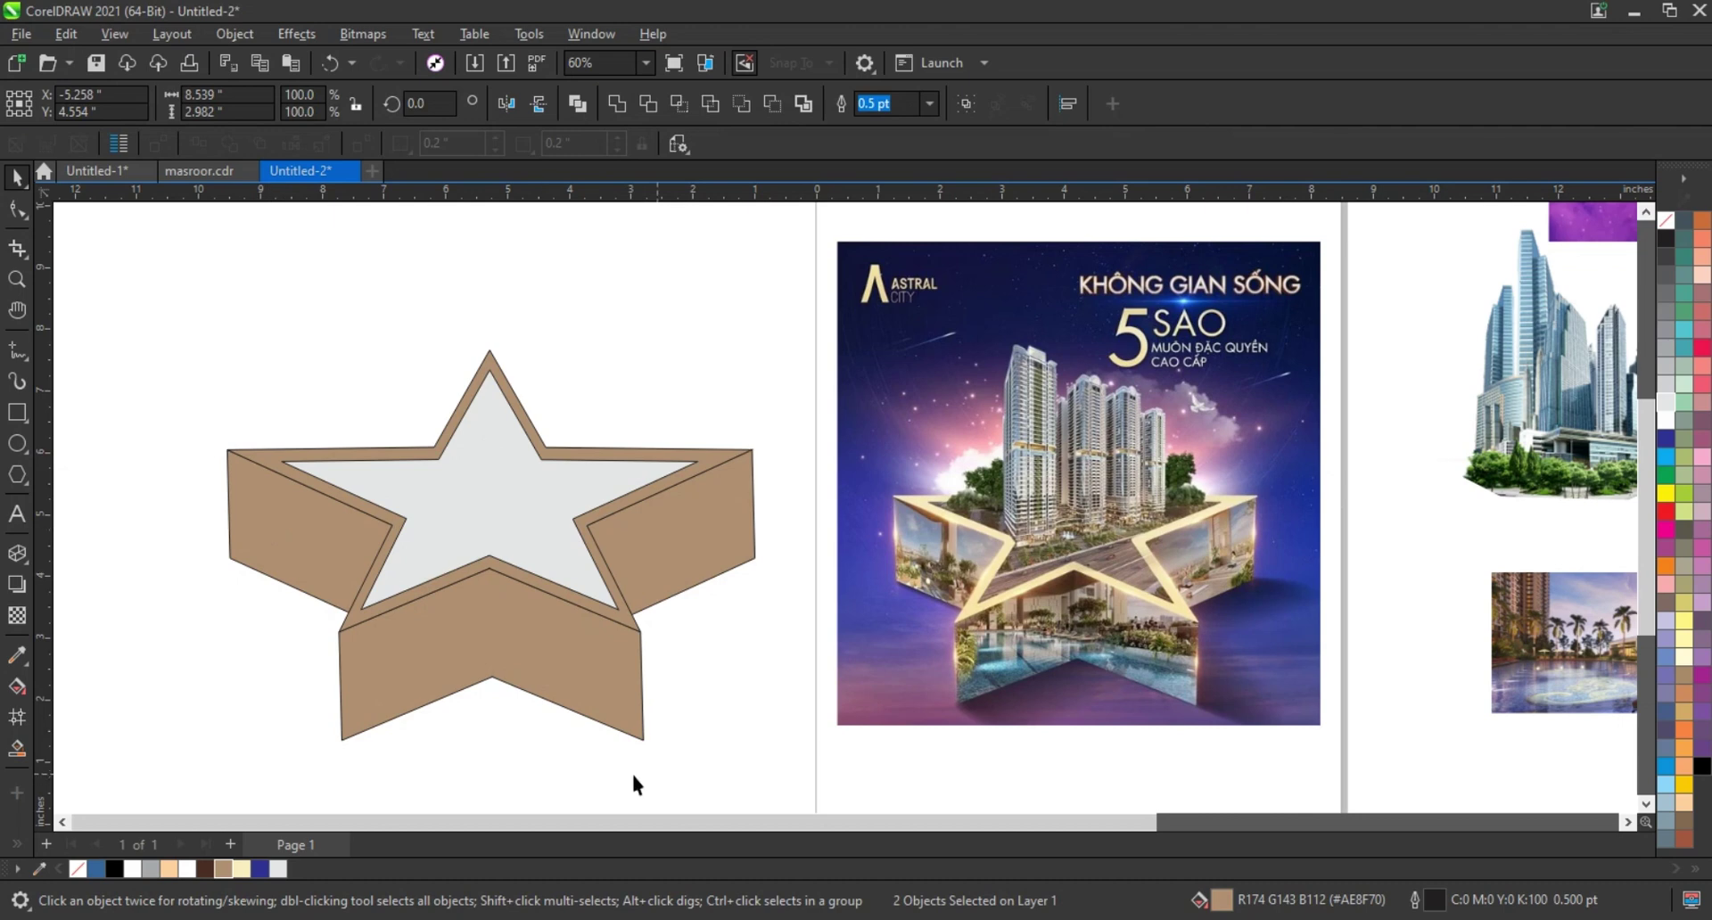
- Scale the resort pool photo over the bottom star face and clip it inside
left_click(1524, 665)
scroll(1524, 665, "down", 1)
mouse_move(1525, 665)
left_mouse_down()
mouse_move(607, 790)
mouse_move(564, 748)
mouse_move(594, 672)
left_mouse_up()
key("shift+Page_Up")
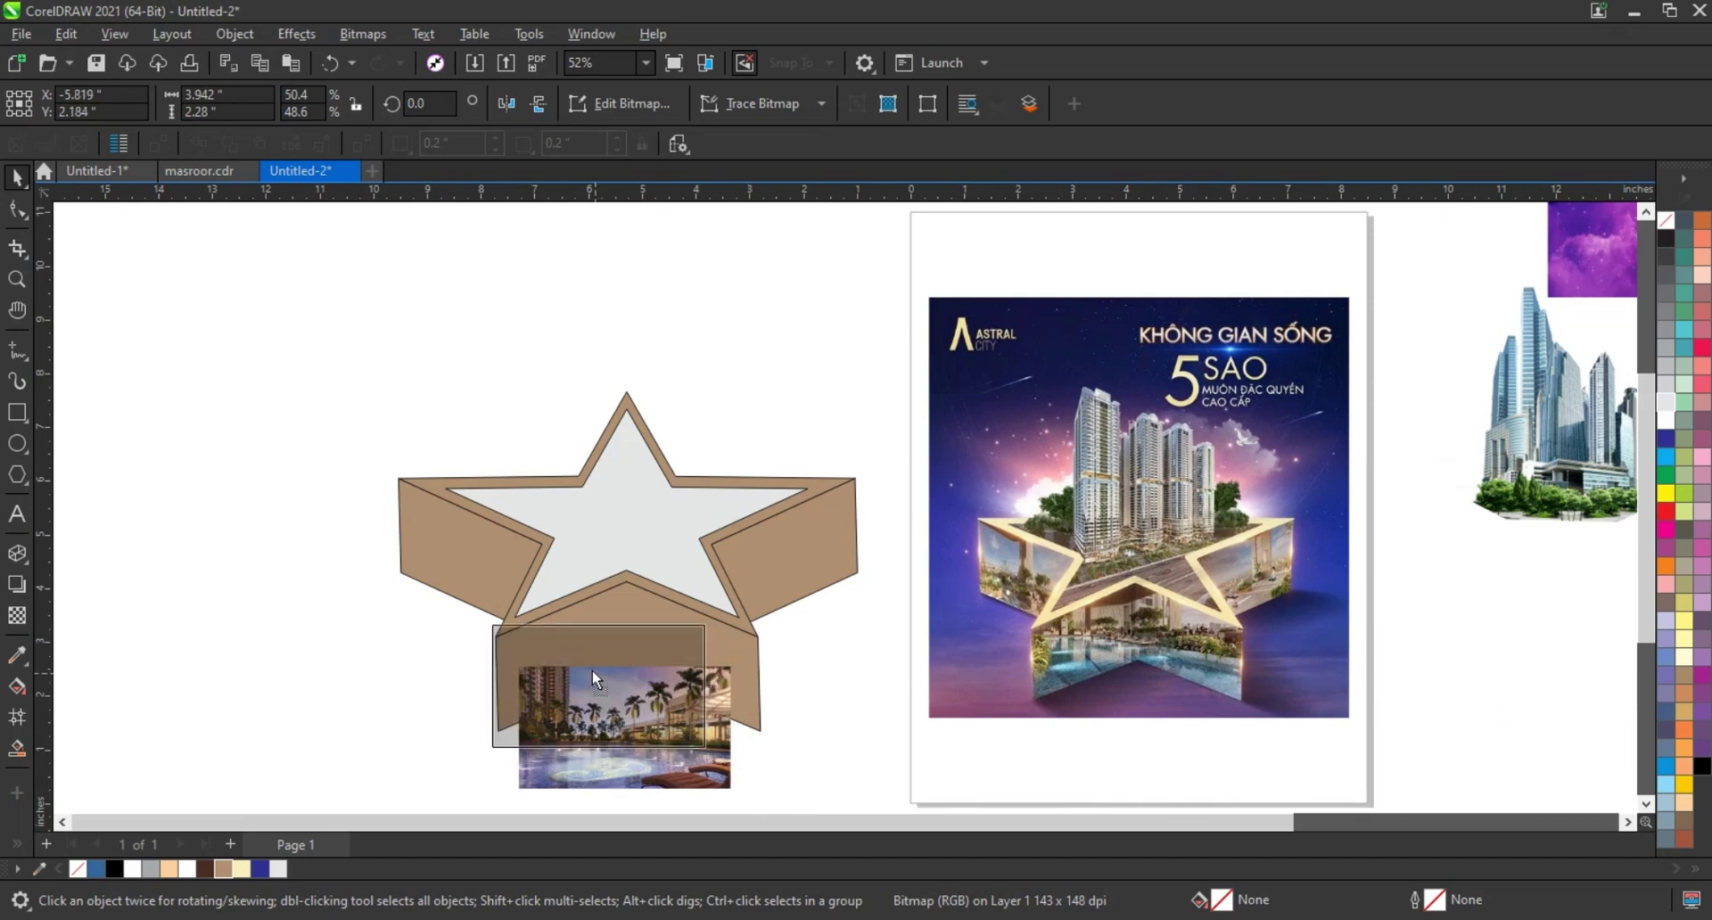
left_click_drag(719, 626, 787, 574)
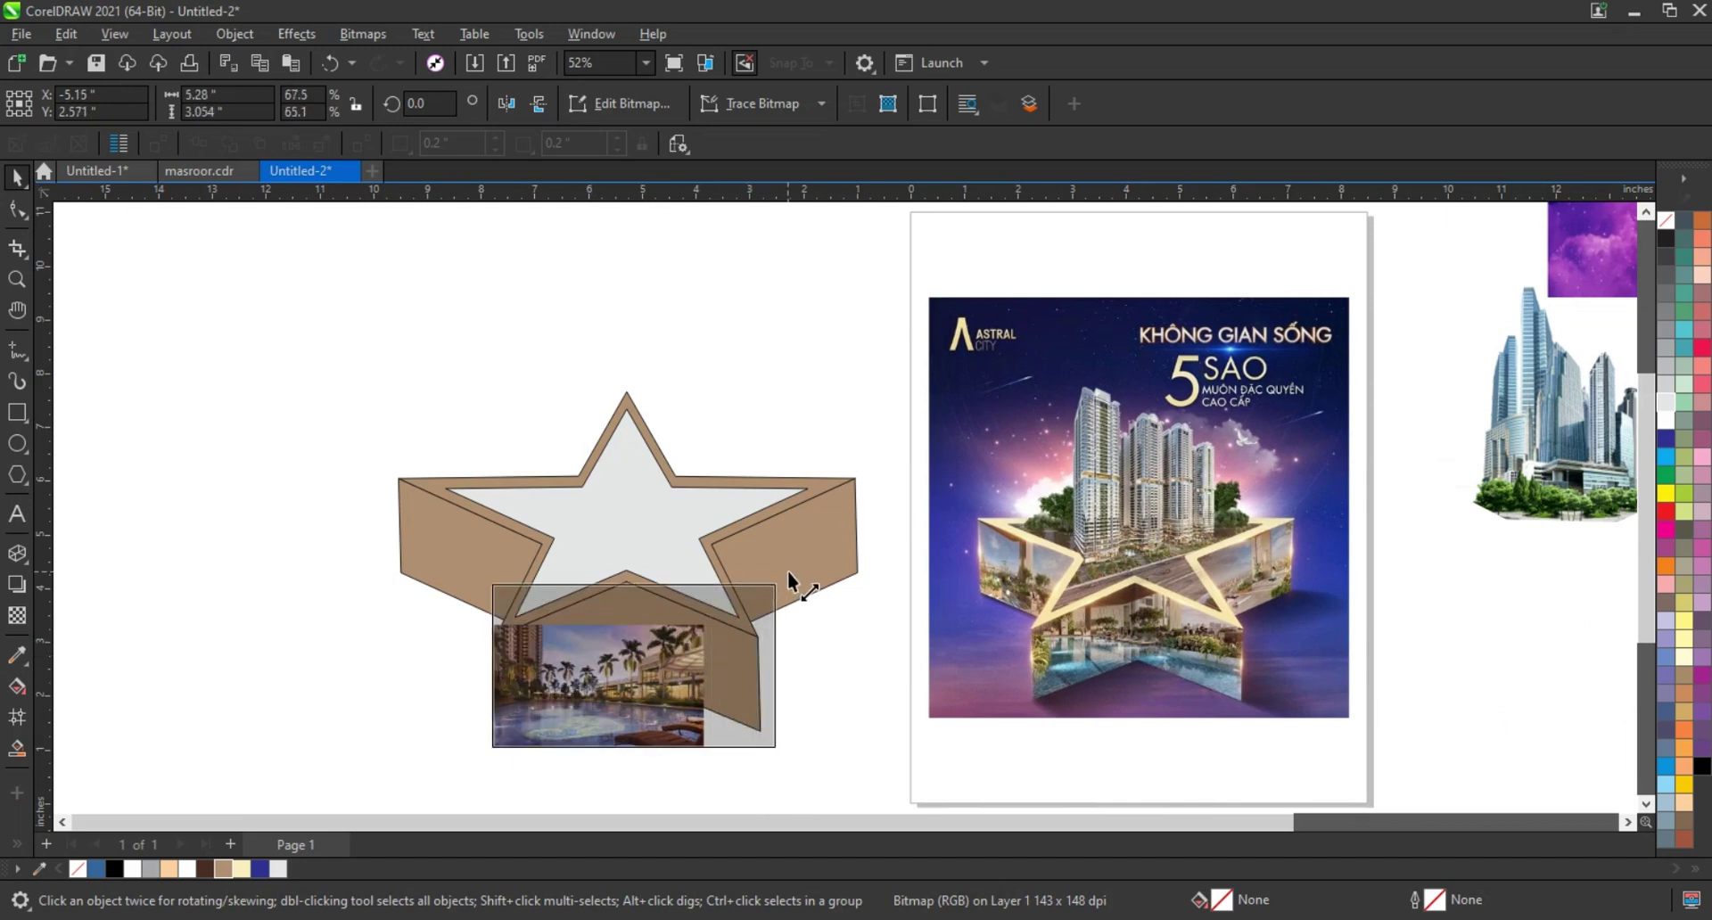
left_click_drag(693, 622, 277, 633)
left_click(664, 693)
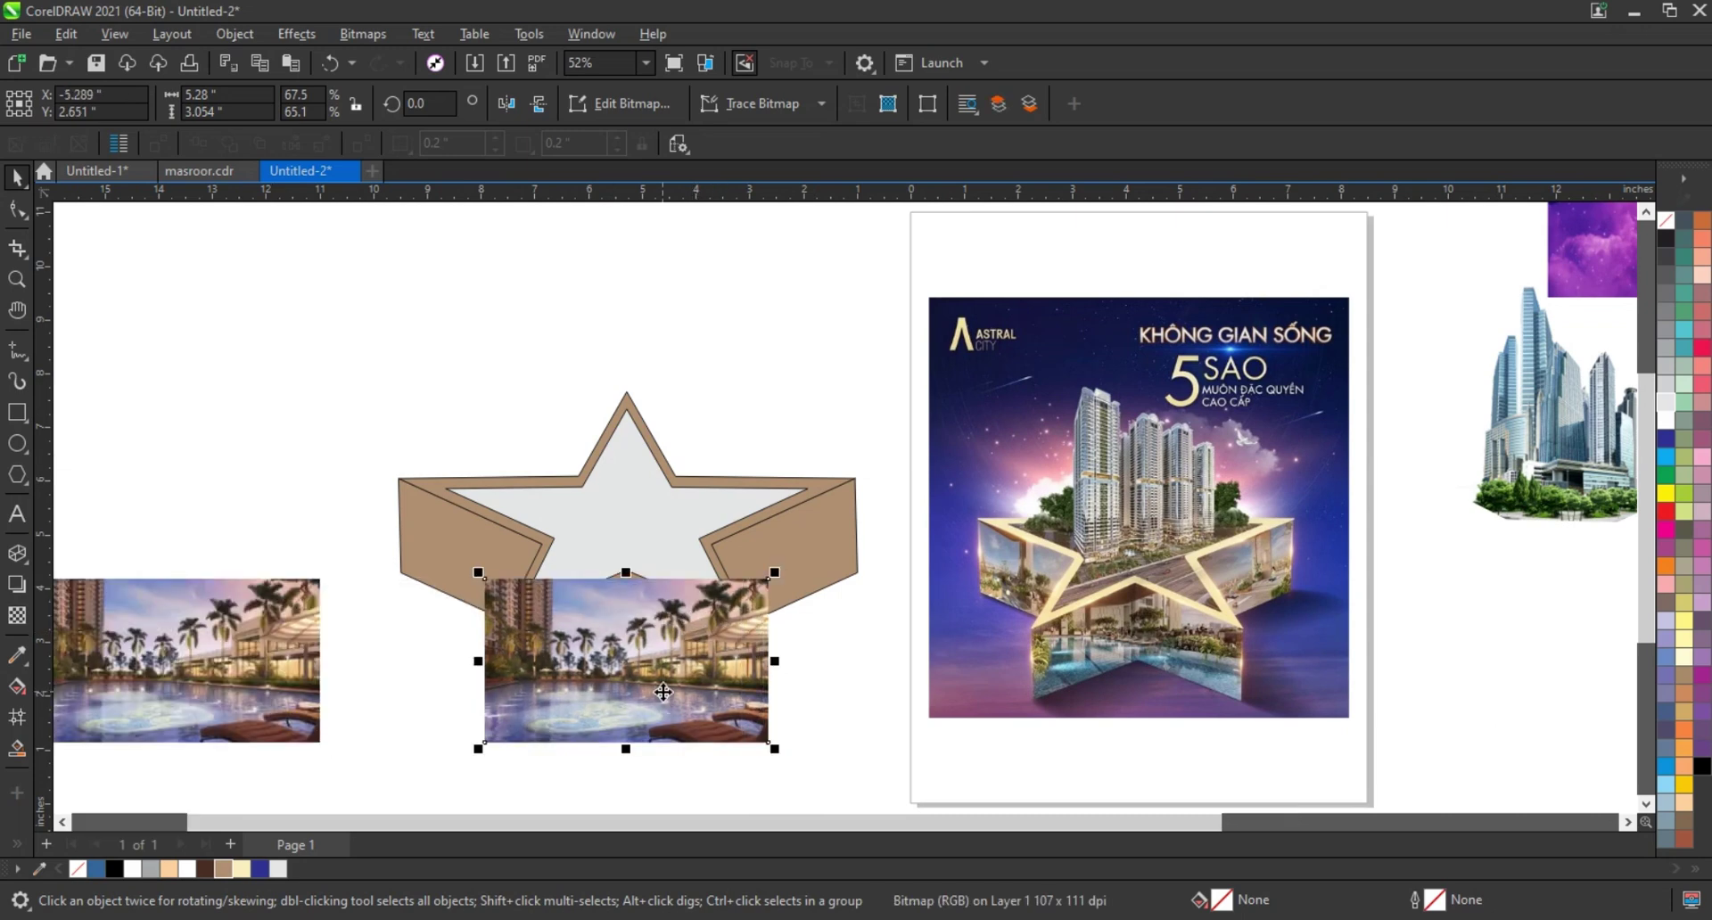
key("ctrl+Page_Down")
left_click(648, 684)
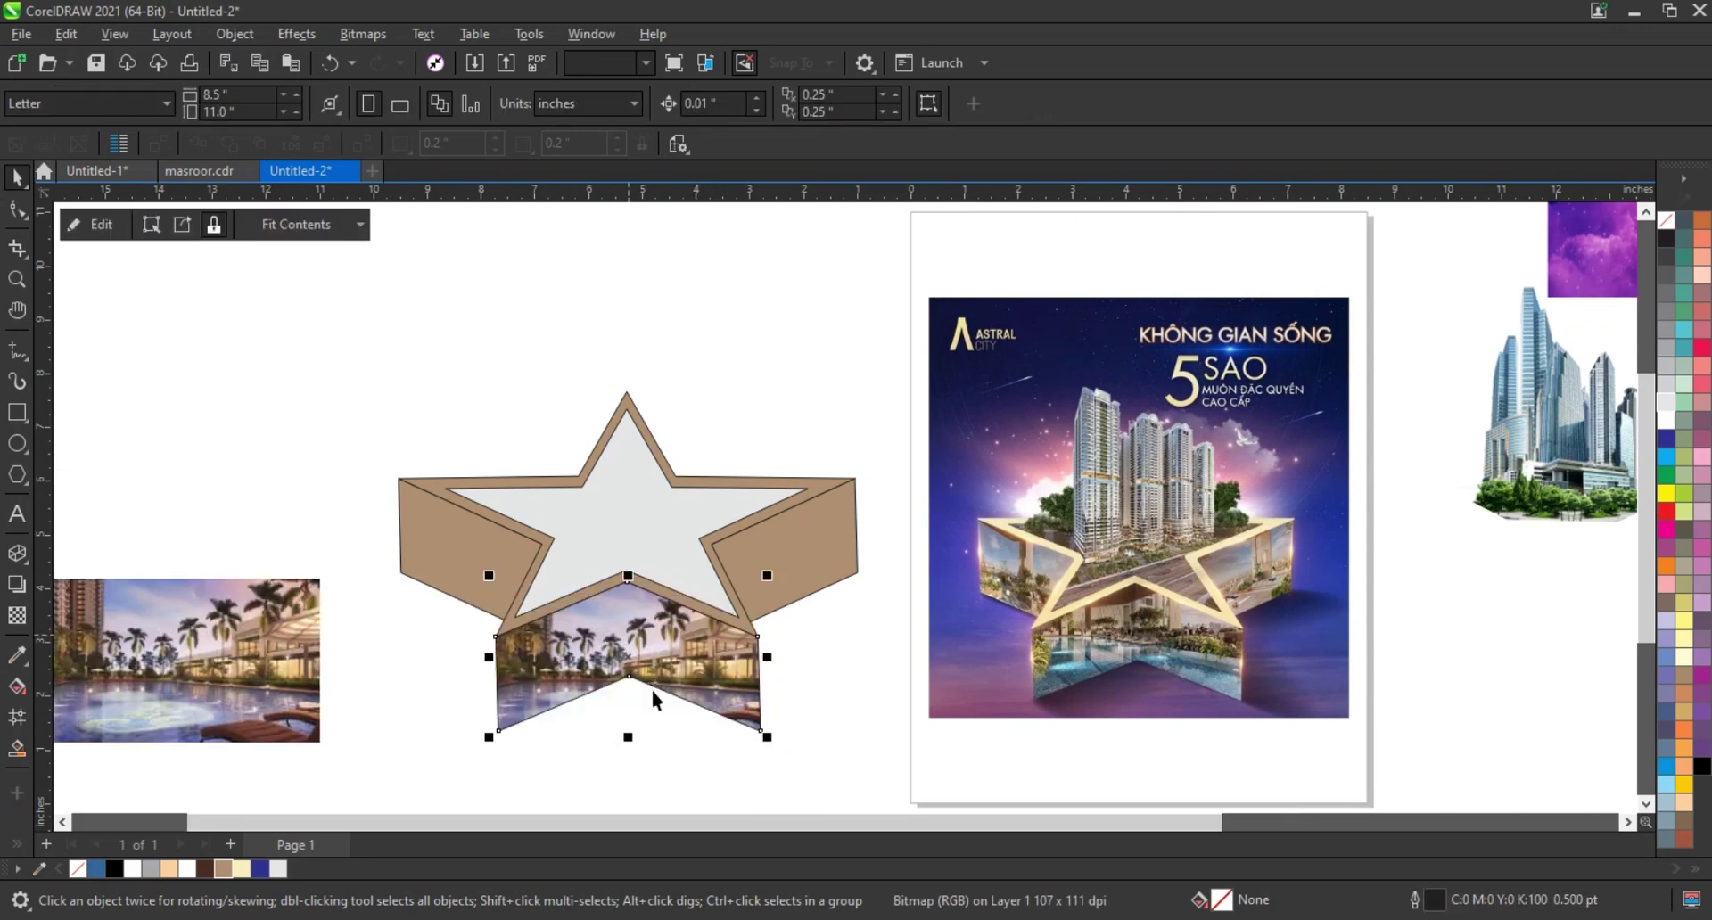
- PowerClip copies of the pool photo into the upper-left and right wing faces
left_click(251, 687)
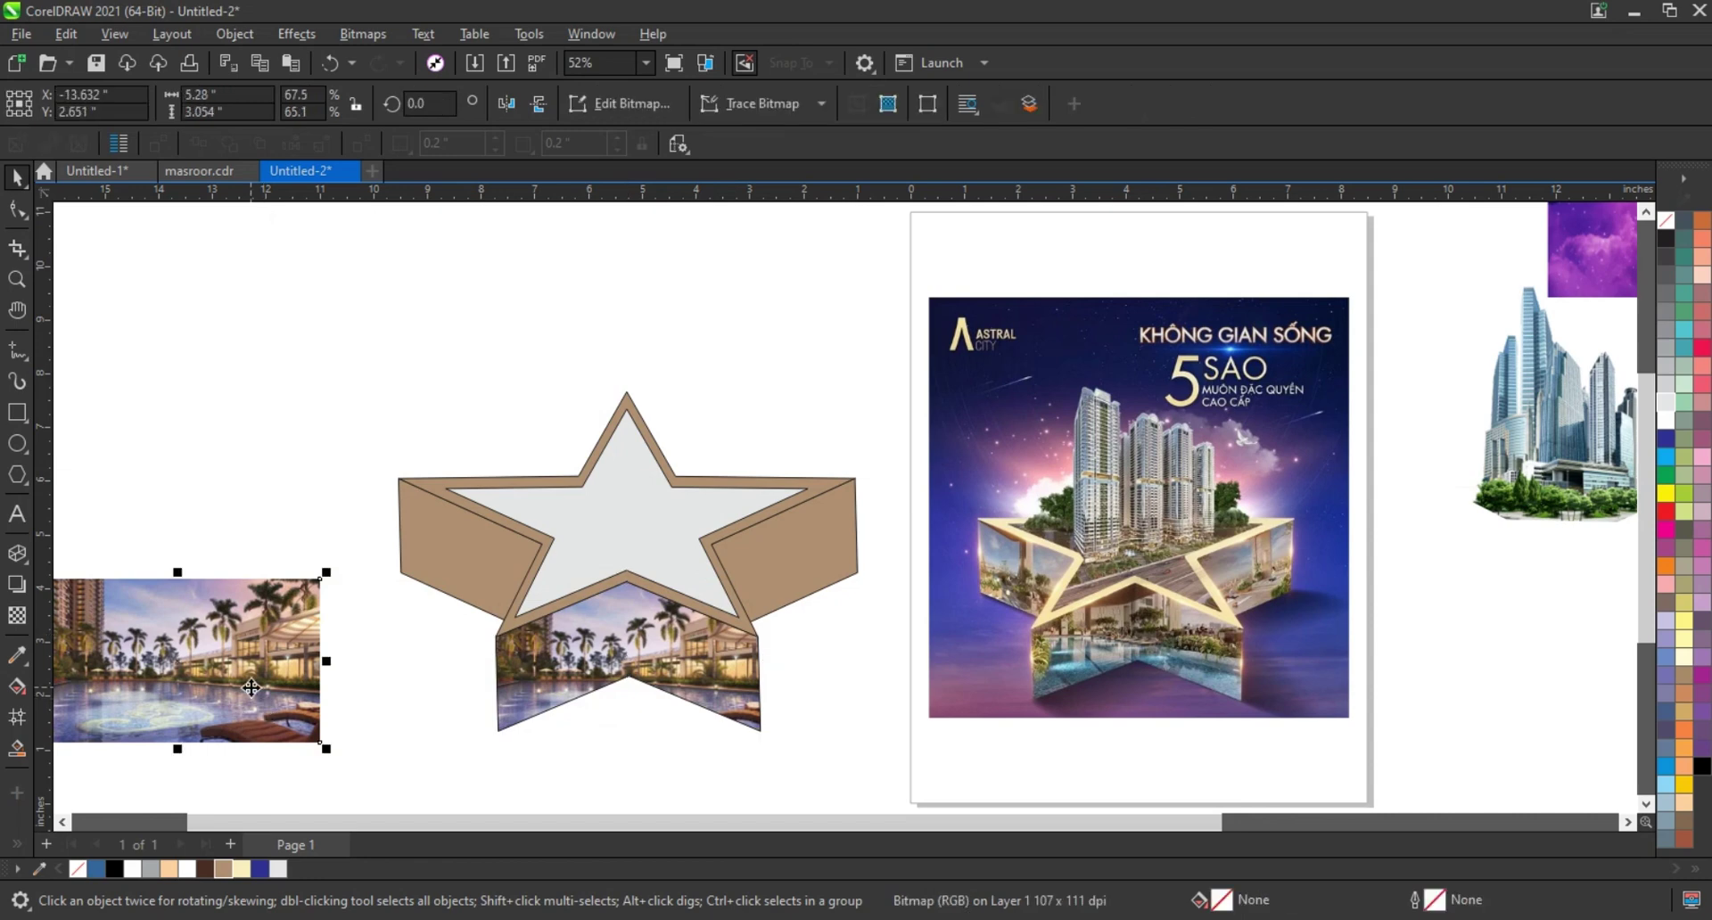
left_click_drag(251, 688, 417, 578)
left_click(204, 679)
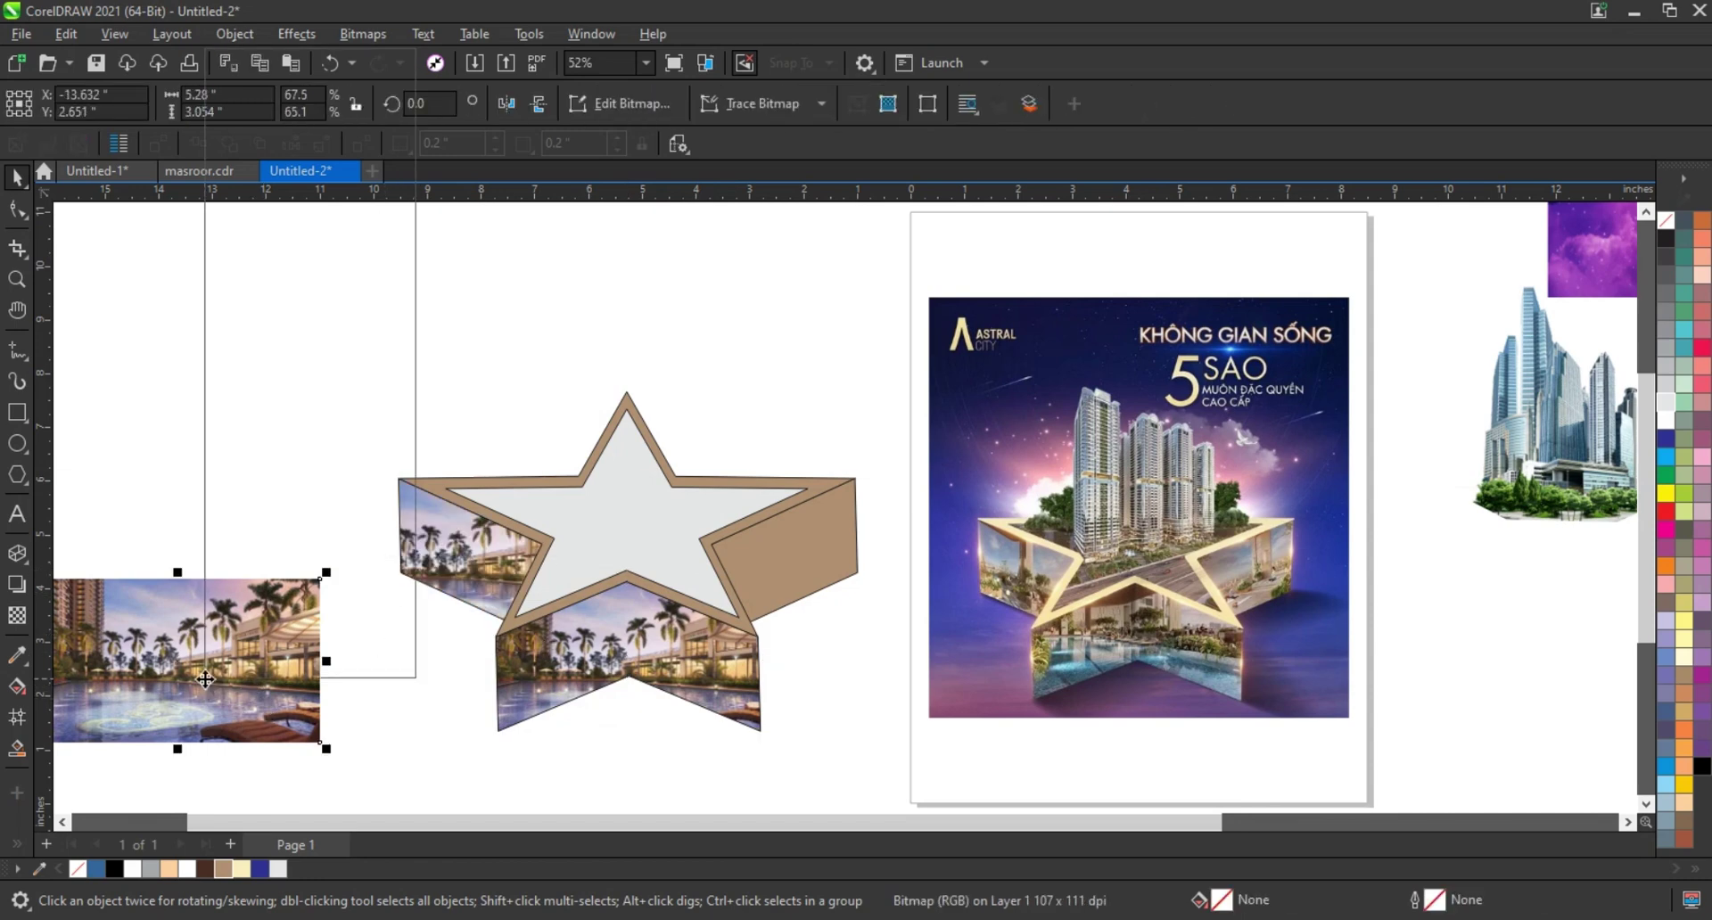
right_click(204, 678)
left_click(334, 355)
left_click(803, 580)
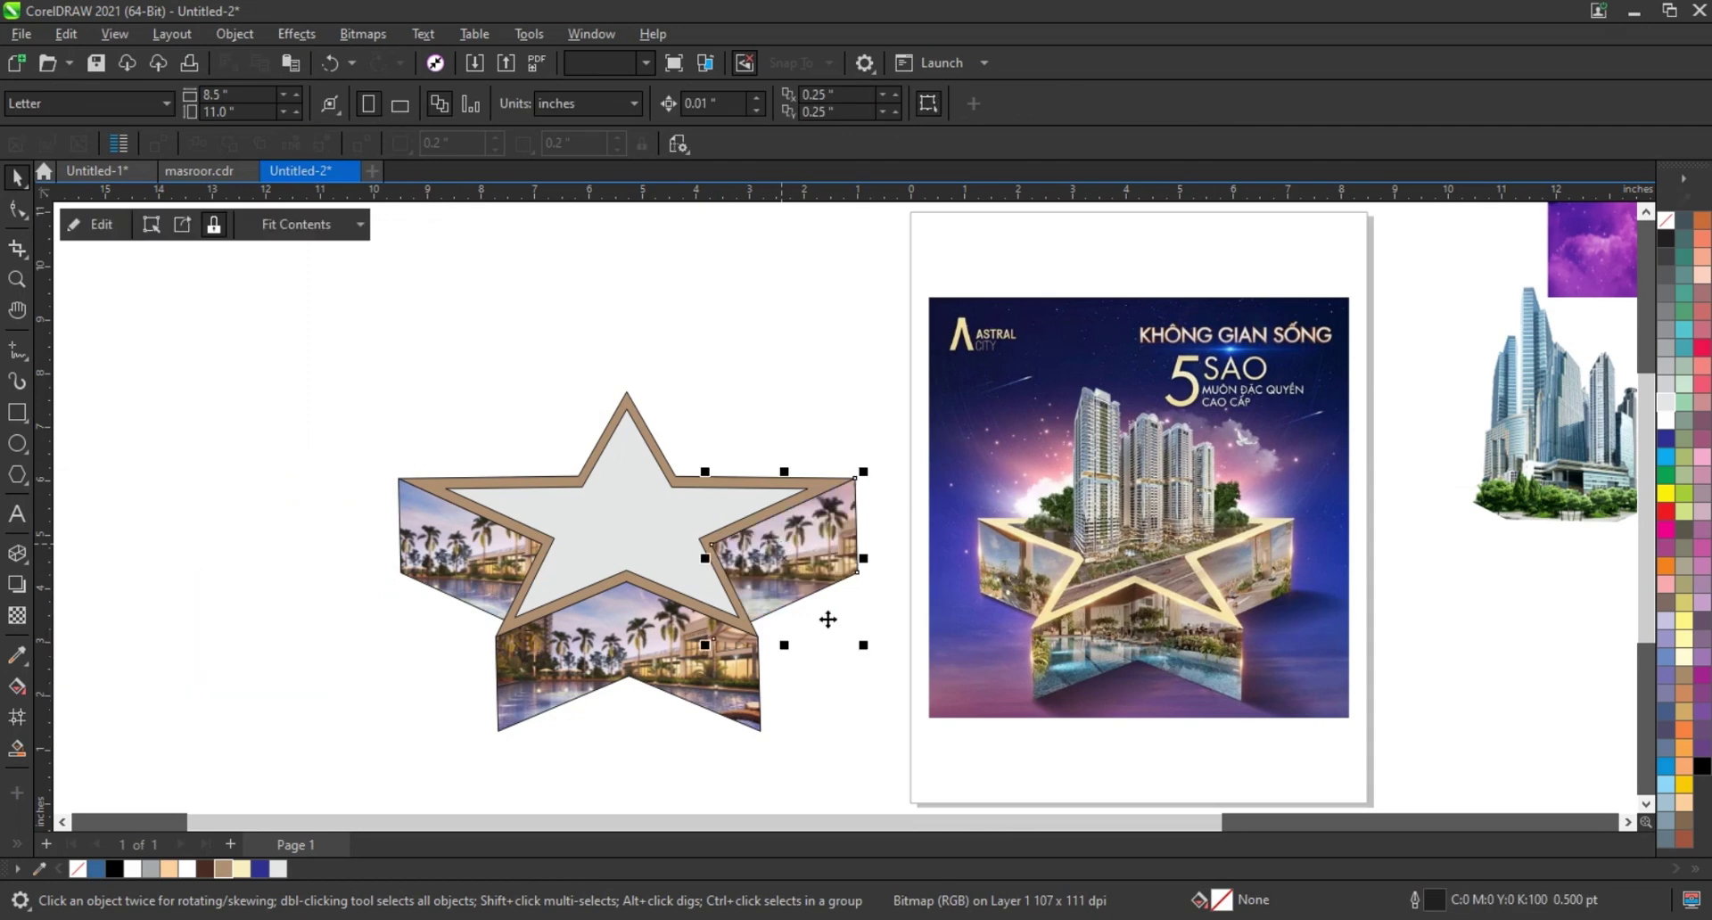
left_click(828, 619)
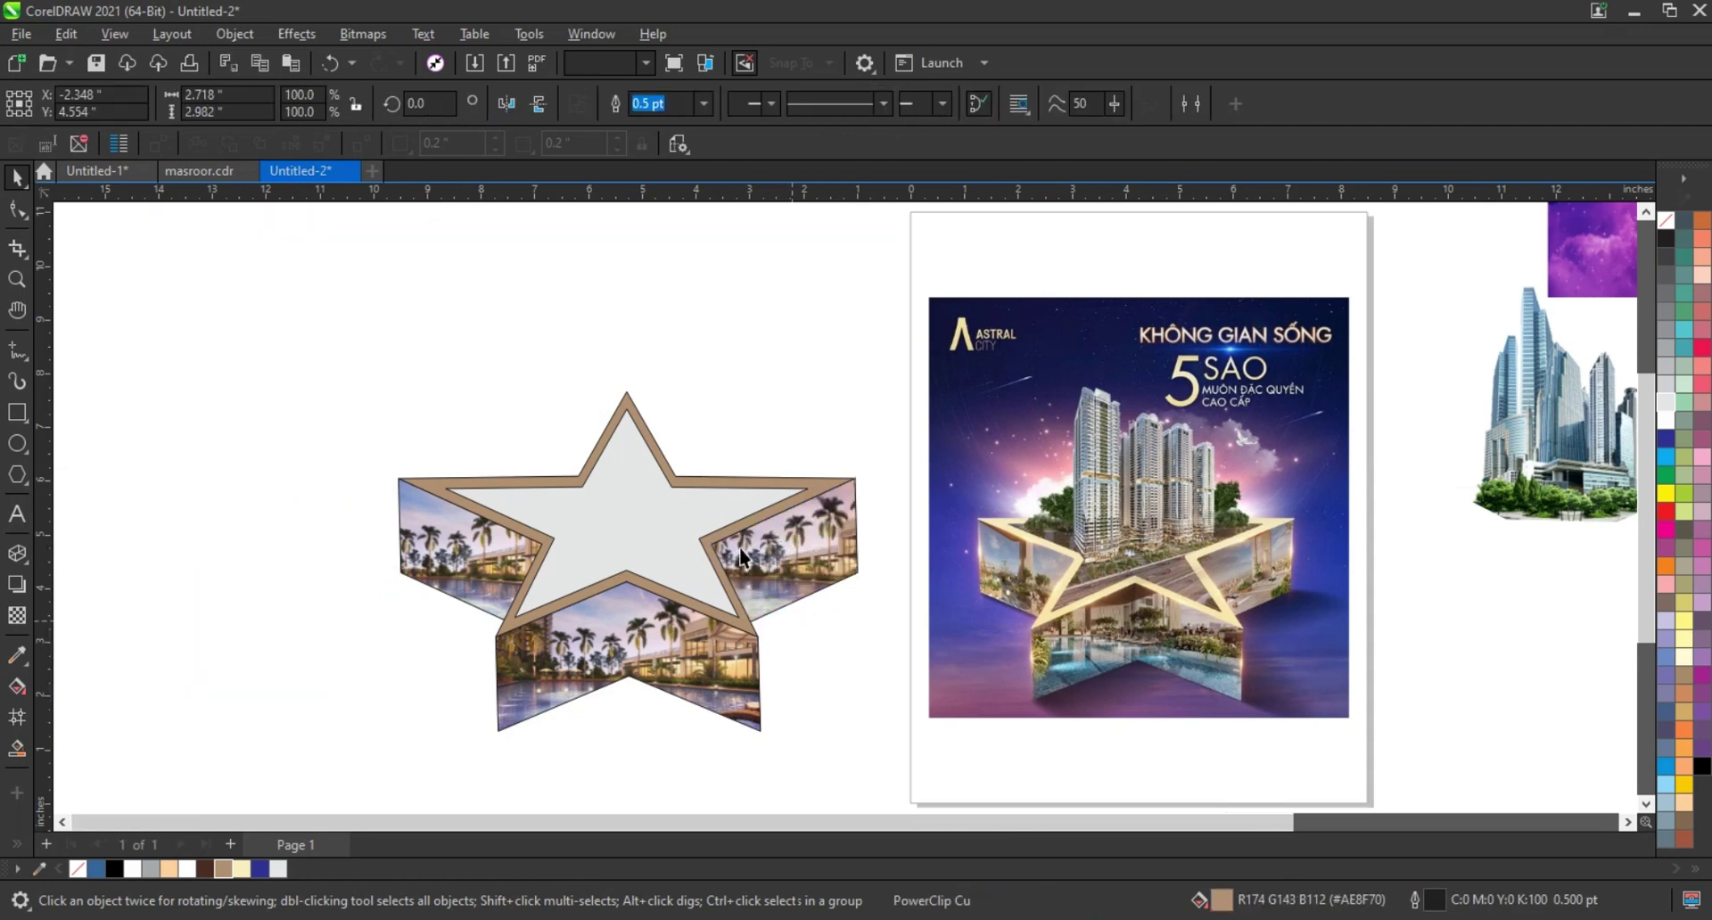
- Draw a square frame centred around the star and enlarge the purple nebula image over it
left_click(17, 415)
left_click_drag(379, 253, 740, 765)
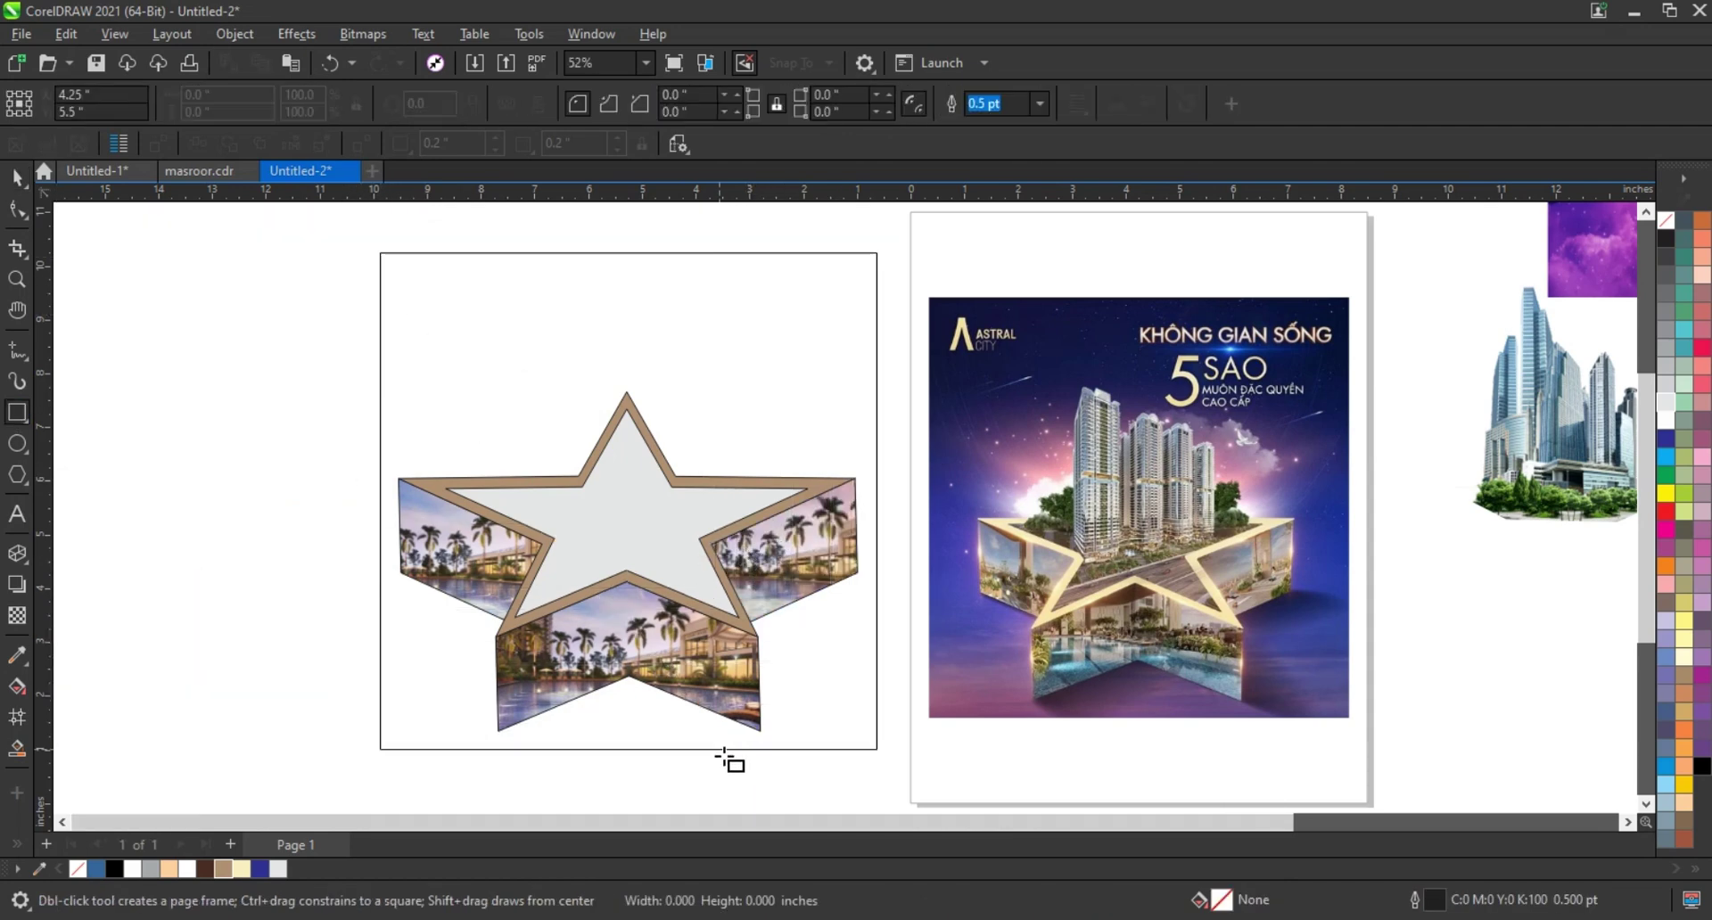
key("space")
scroll(558, 383, "down", 1)
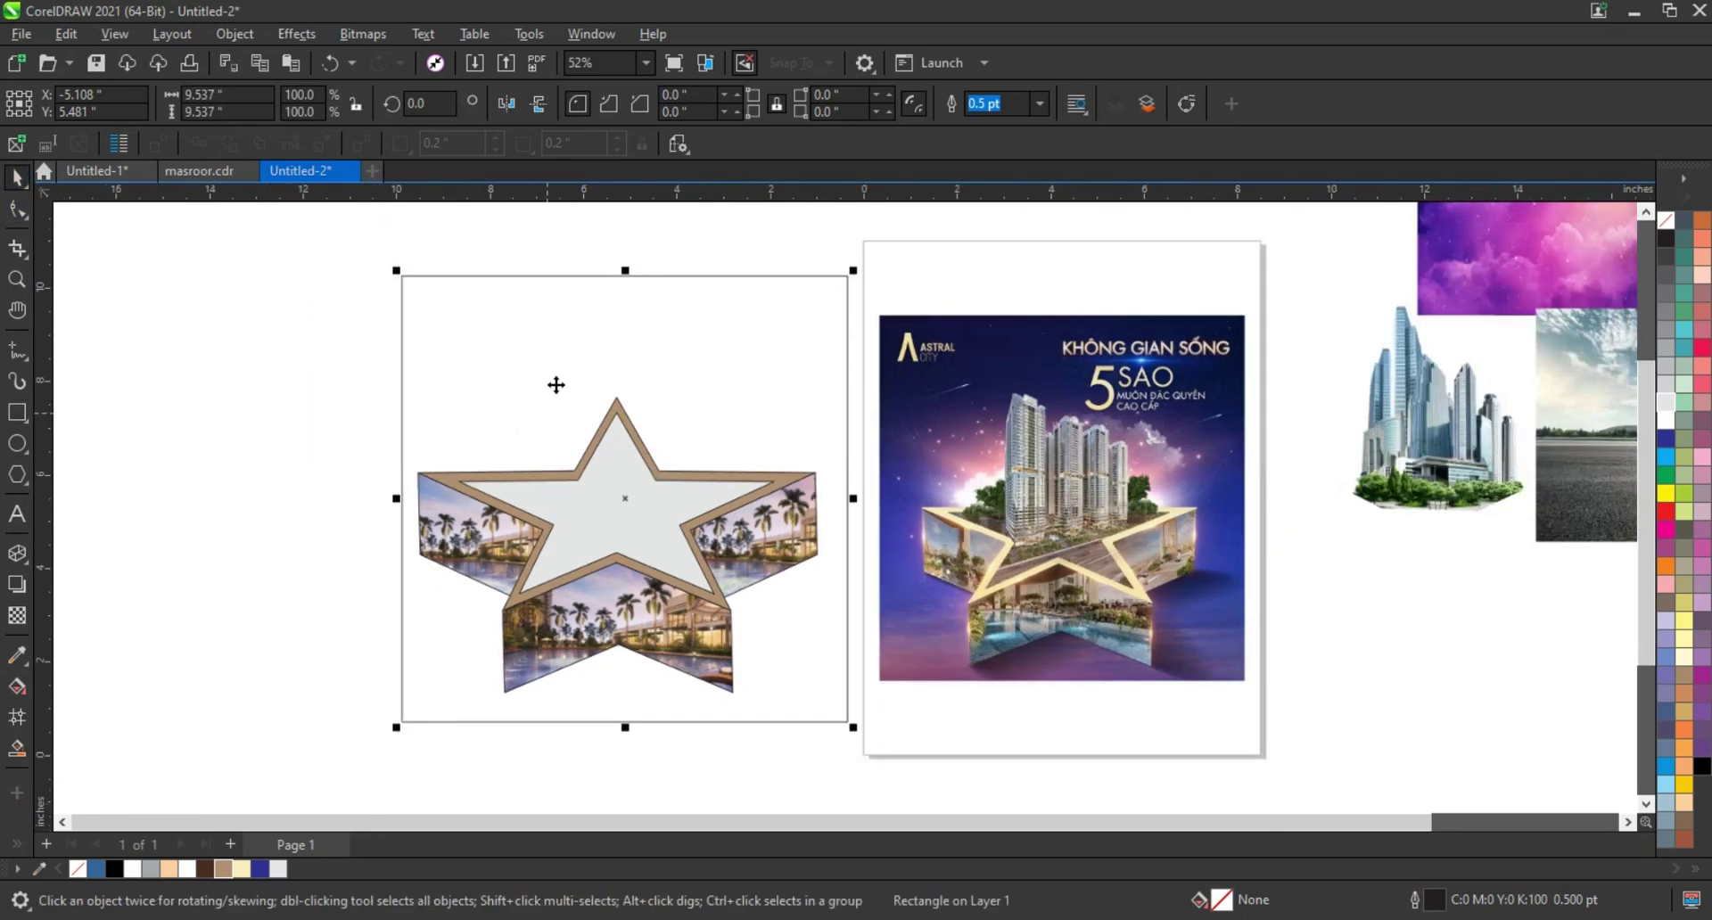
left_click_drag(558, 383, 506, 383)
left_click_drag(799, 264, 829, 235)
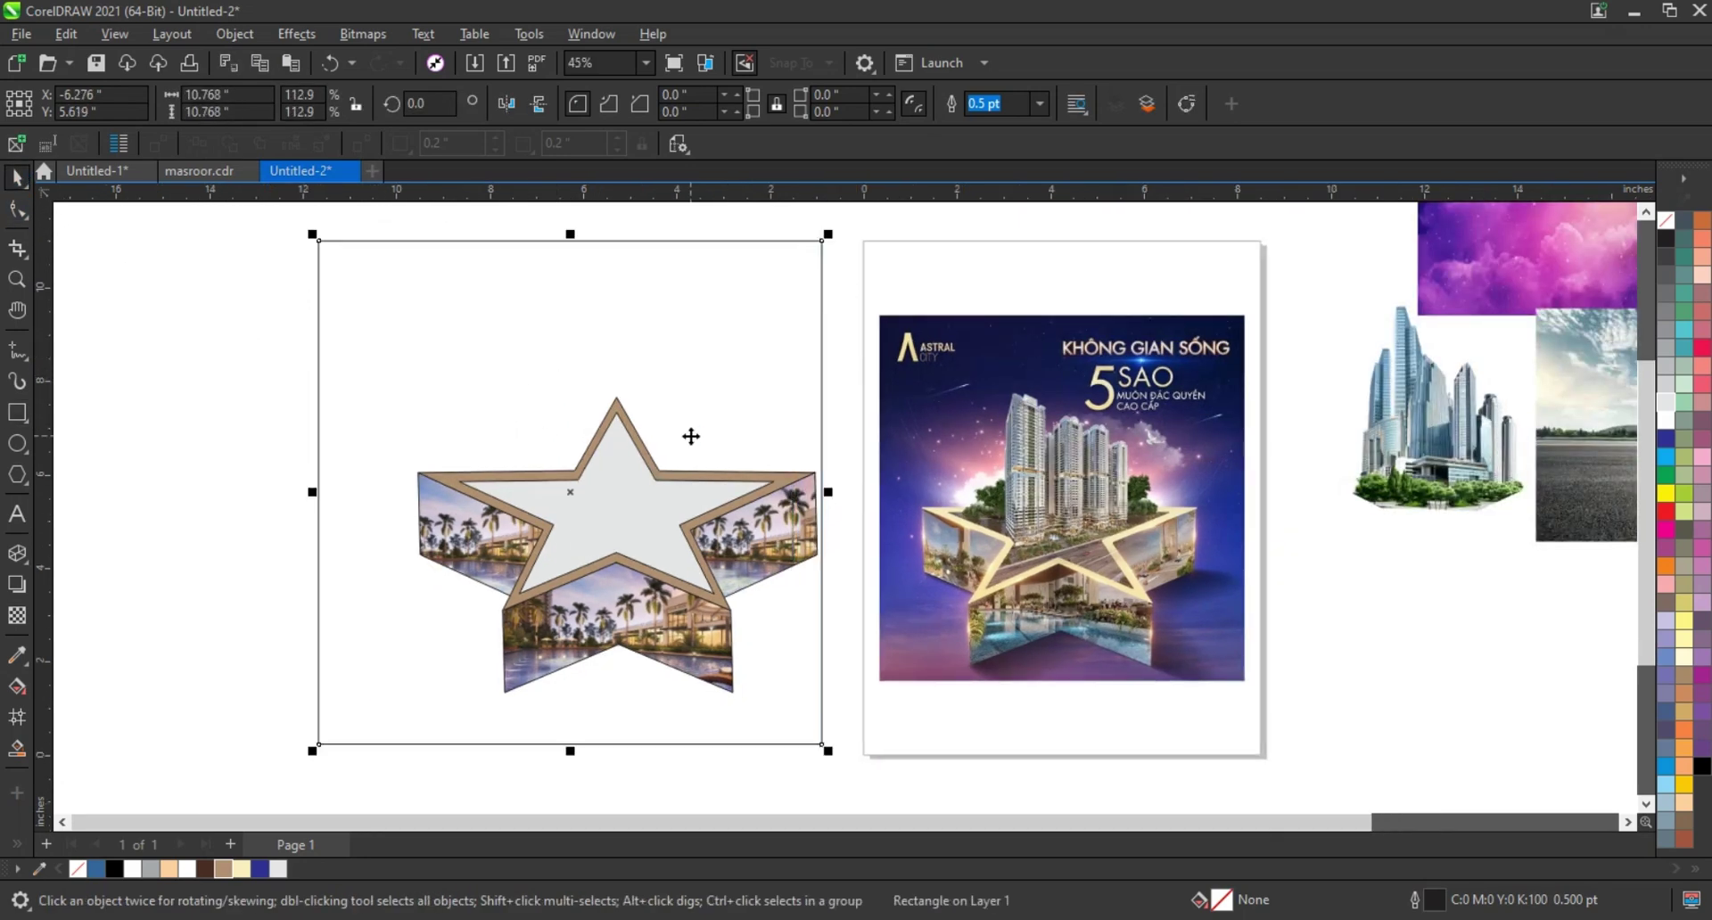
left_click_drag(1504, 292, 365, 719)
mouse_move(540, 574)
left_mouse_down()
mouse_move(810, 393)
mouse_move(844, 337)
left_mouse_up()
- Stretch the galaxy image across the square and fade it into the purple sky with transparency
scroll(420, 671, "down", 2)
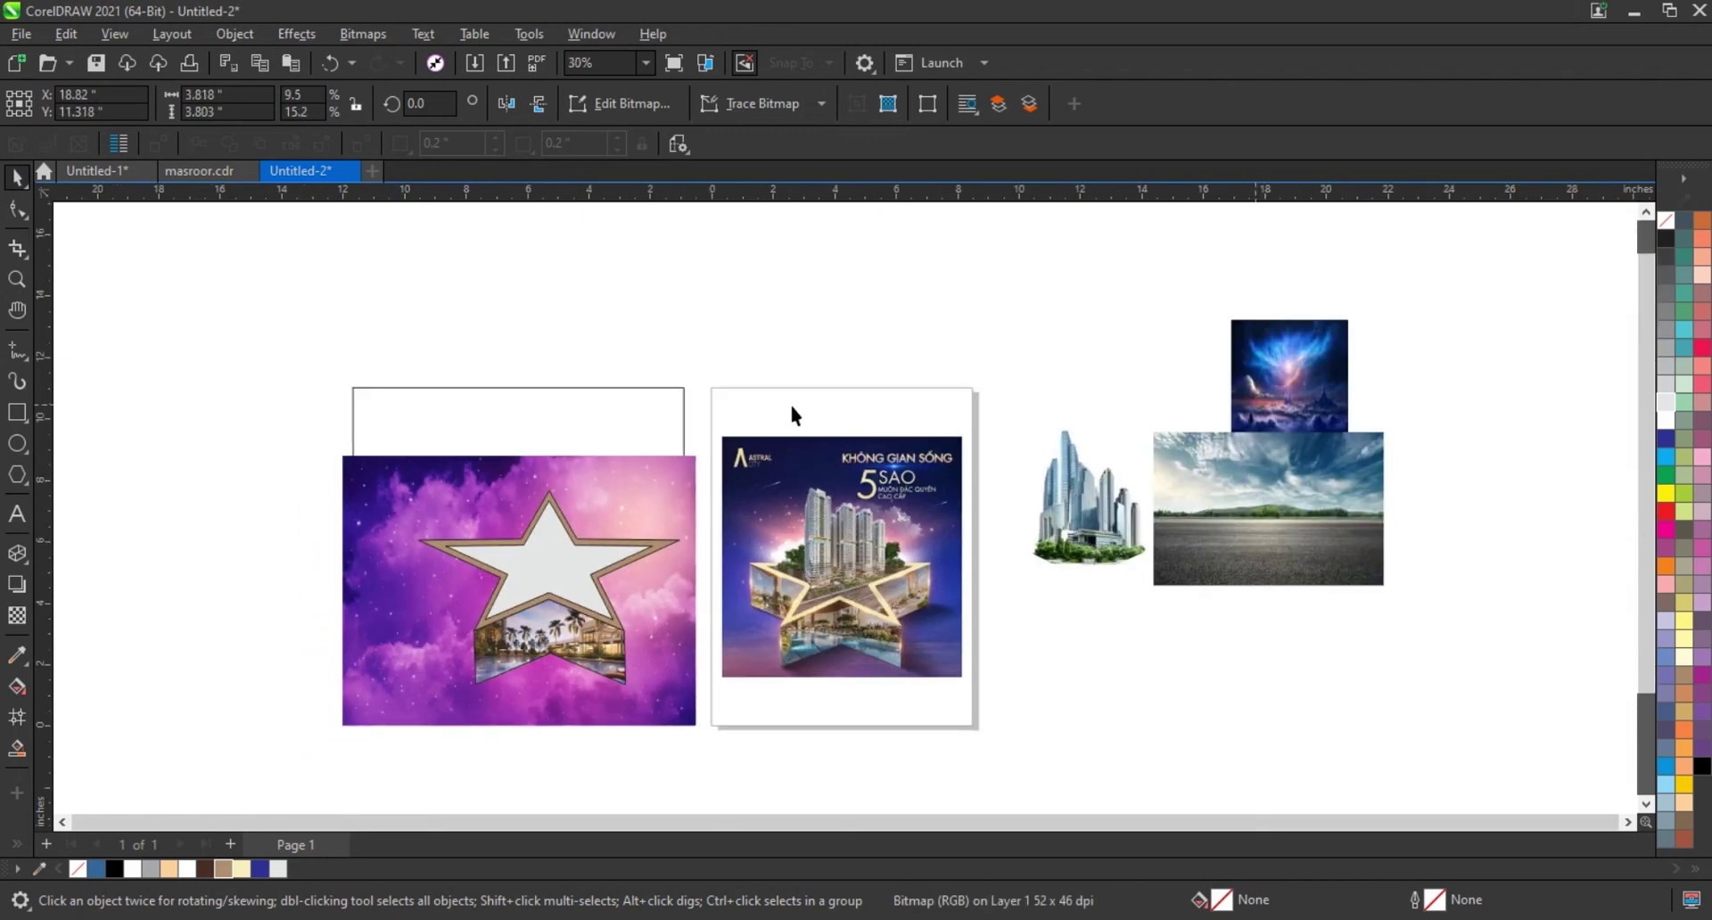
left_click_drag(789, 402, 377, 467)
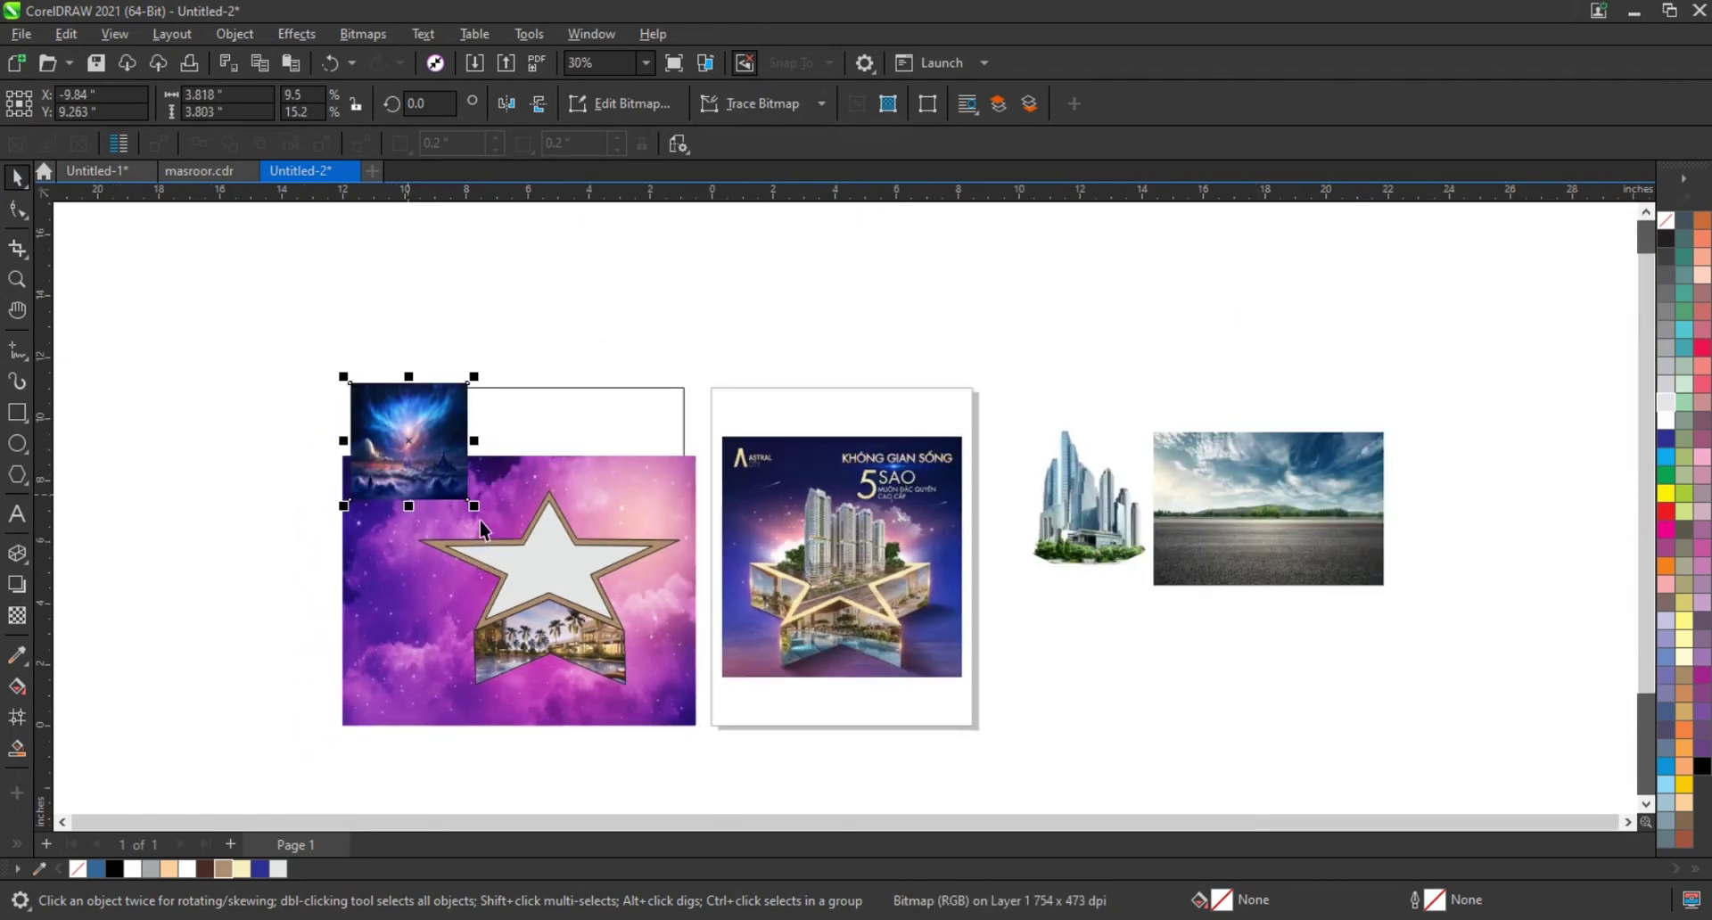
left_click_drag(472, 503, 653, 684)
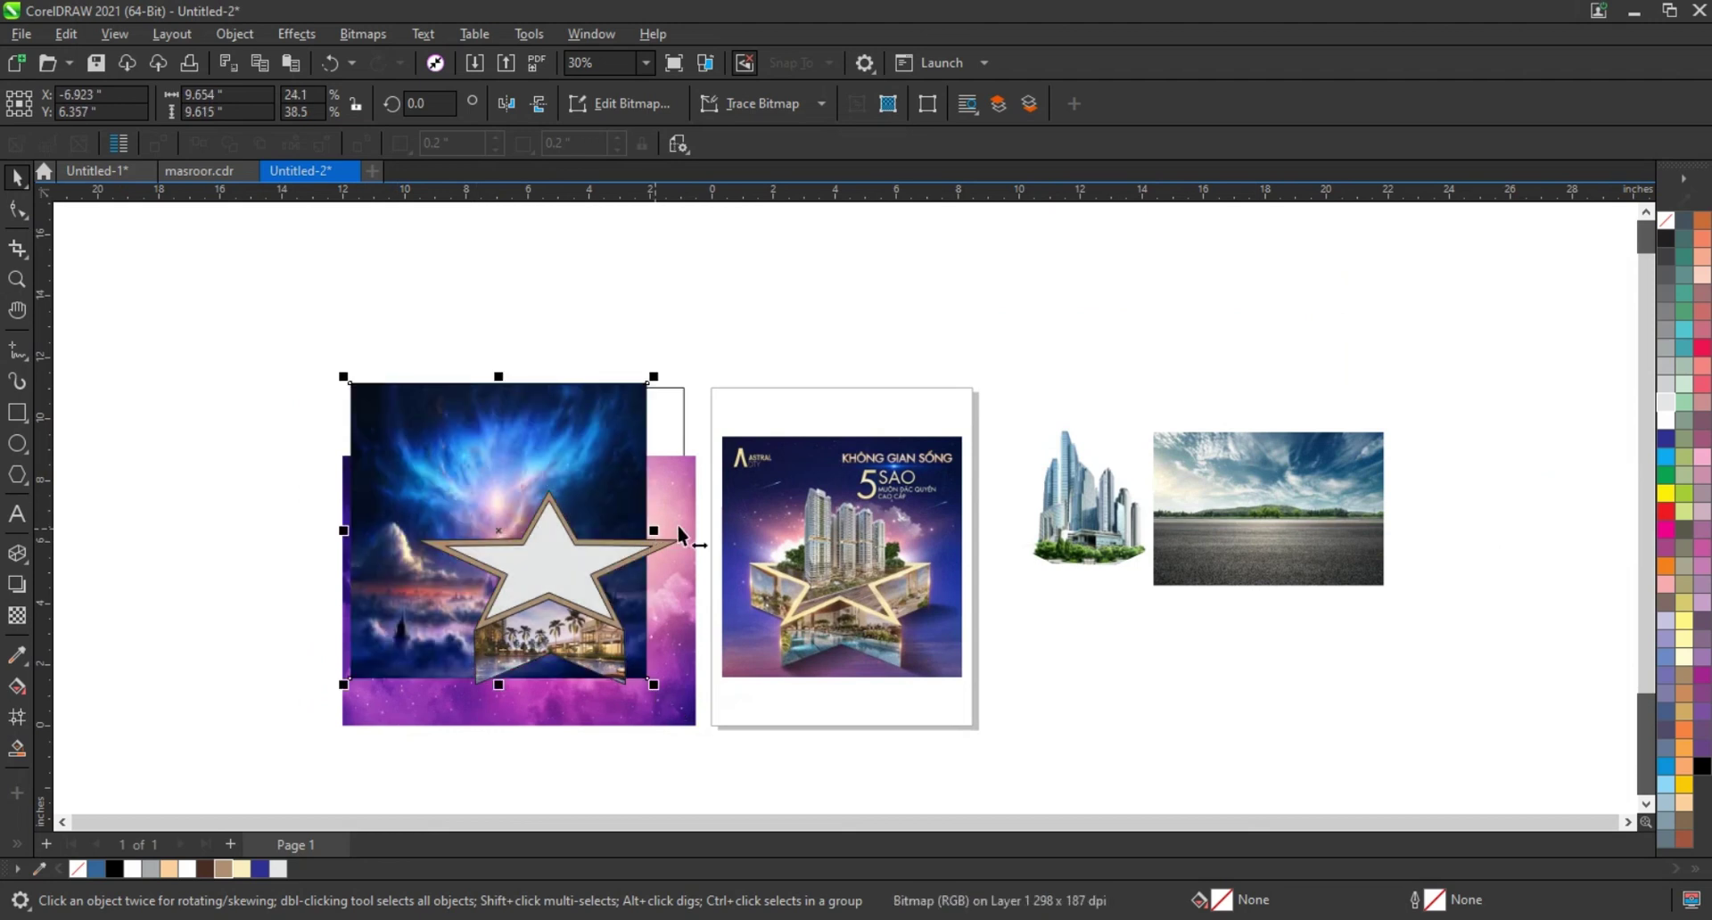
left_click_drag(655, 541, 692, 535)
left_click(17, 615)
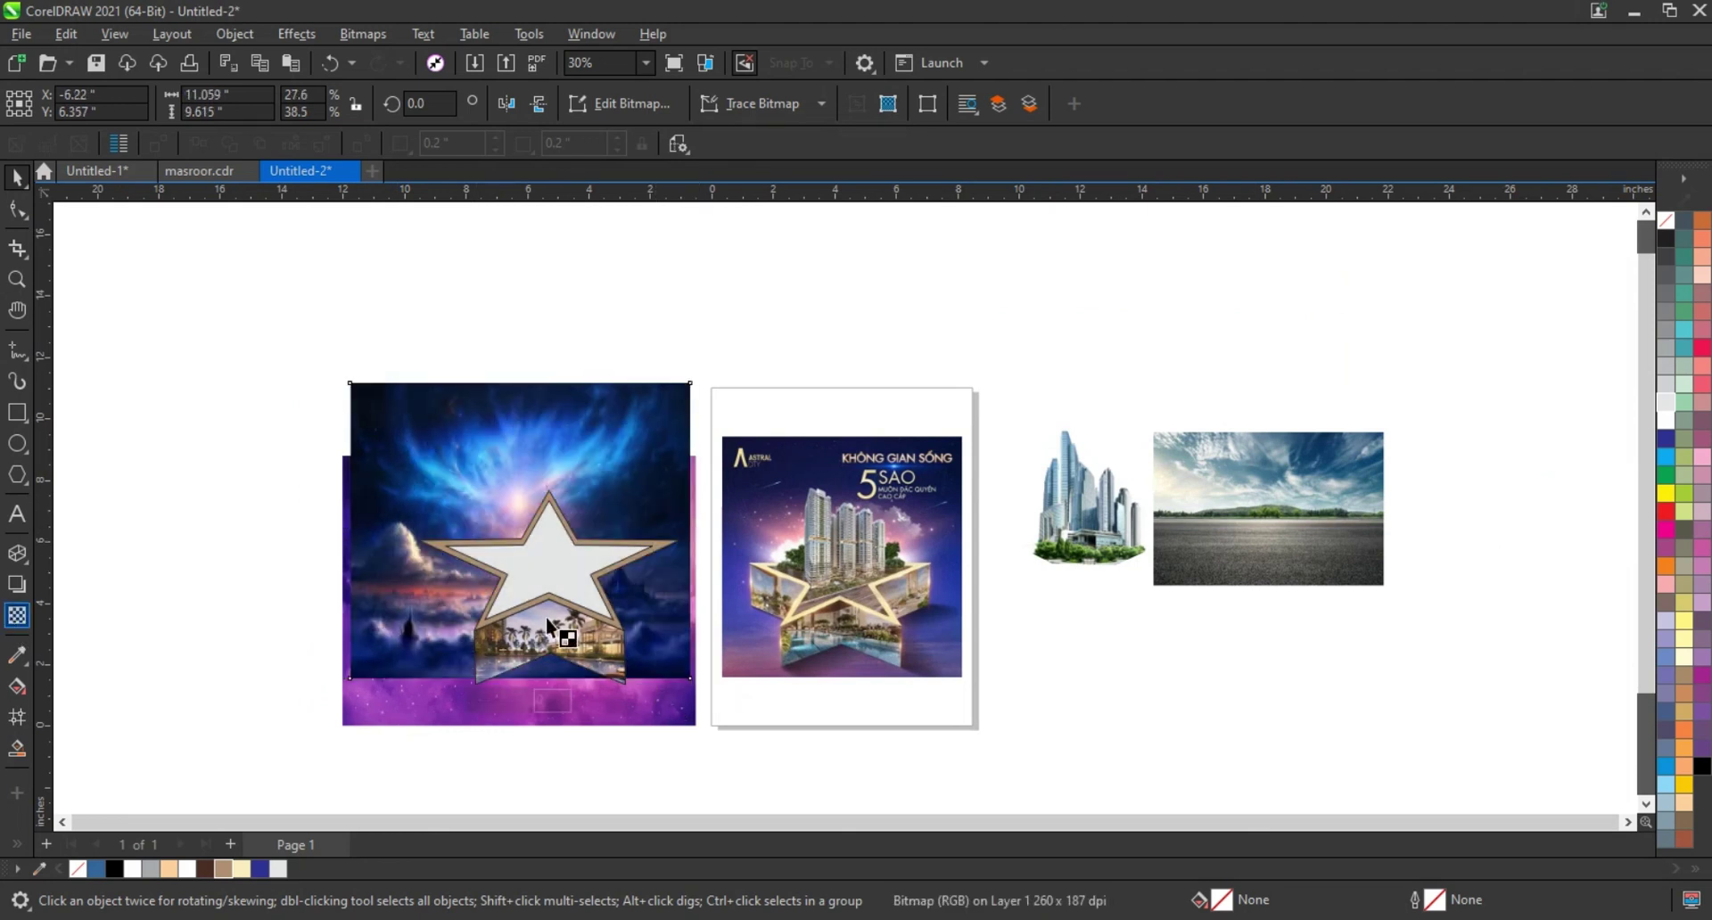
left_click_drag(479, 568, 480, 631)
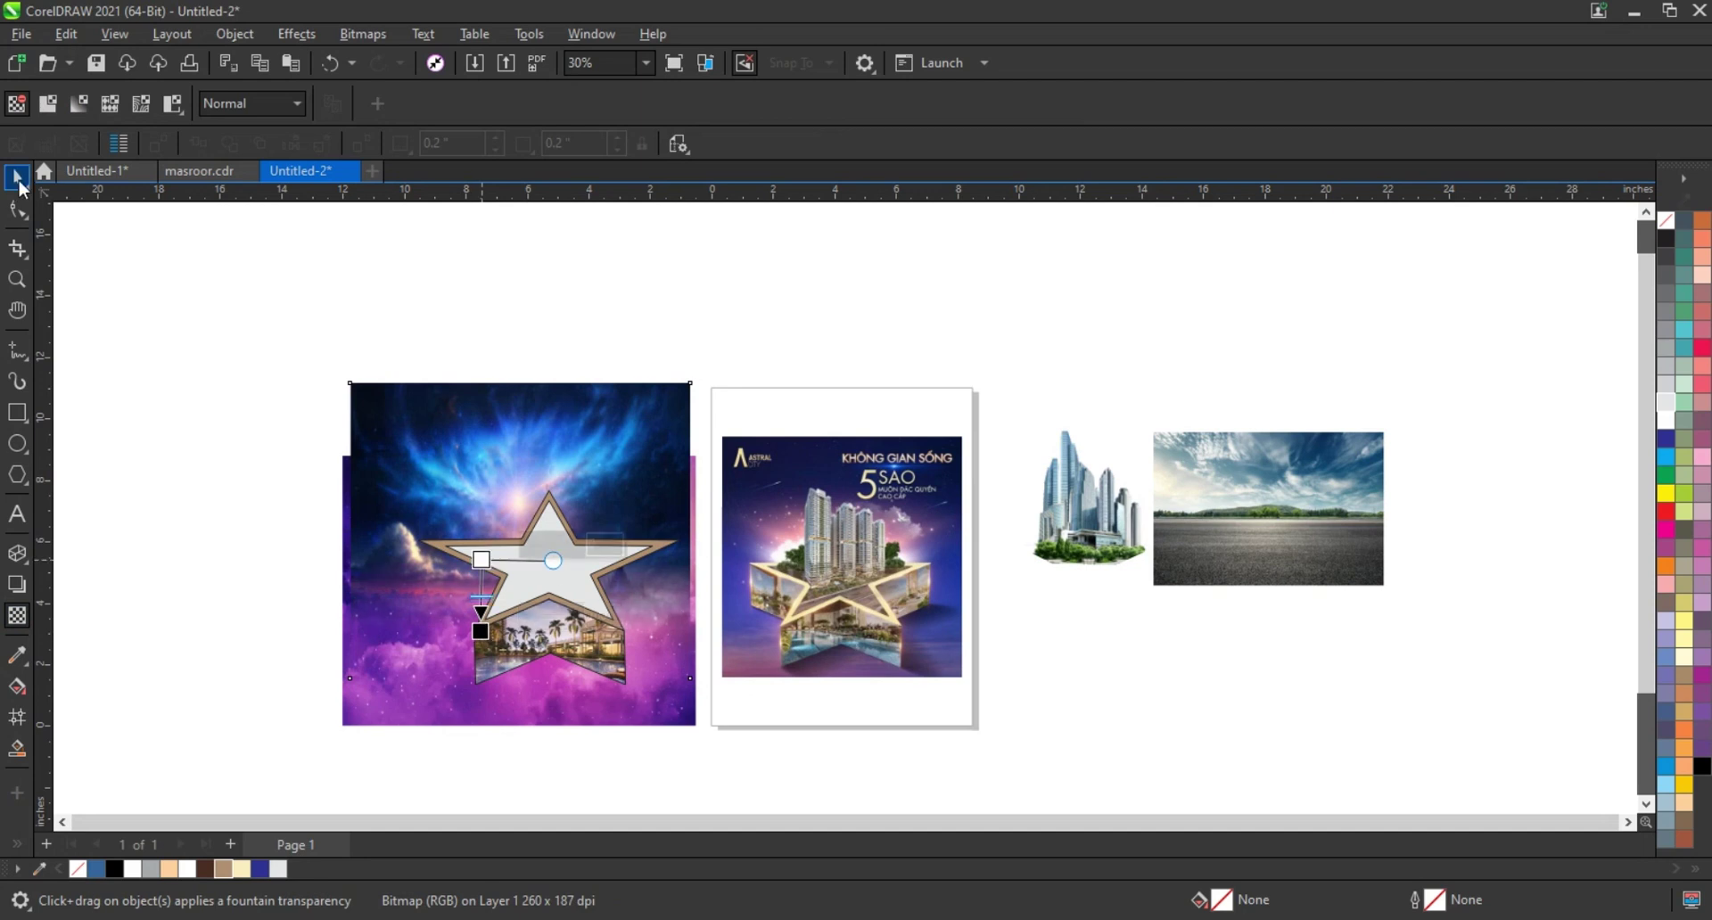
left_click(370, 713)
key("ctrl+z")
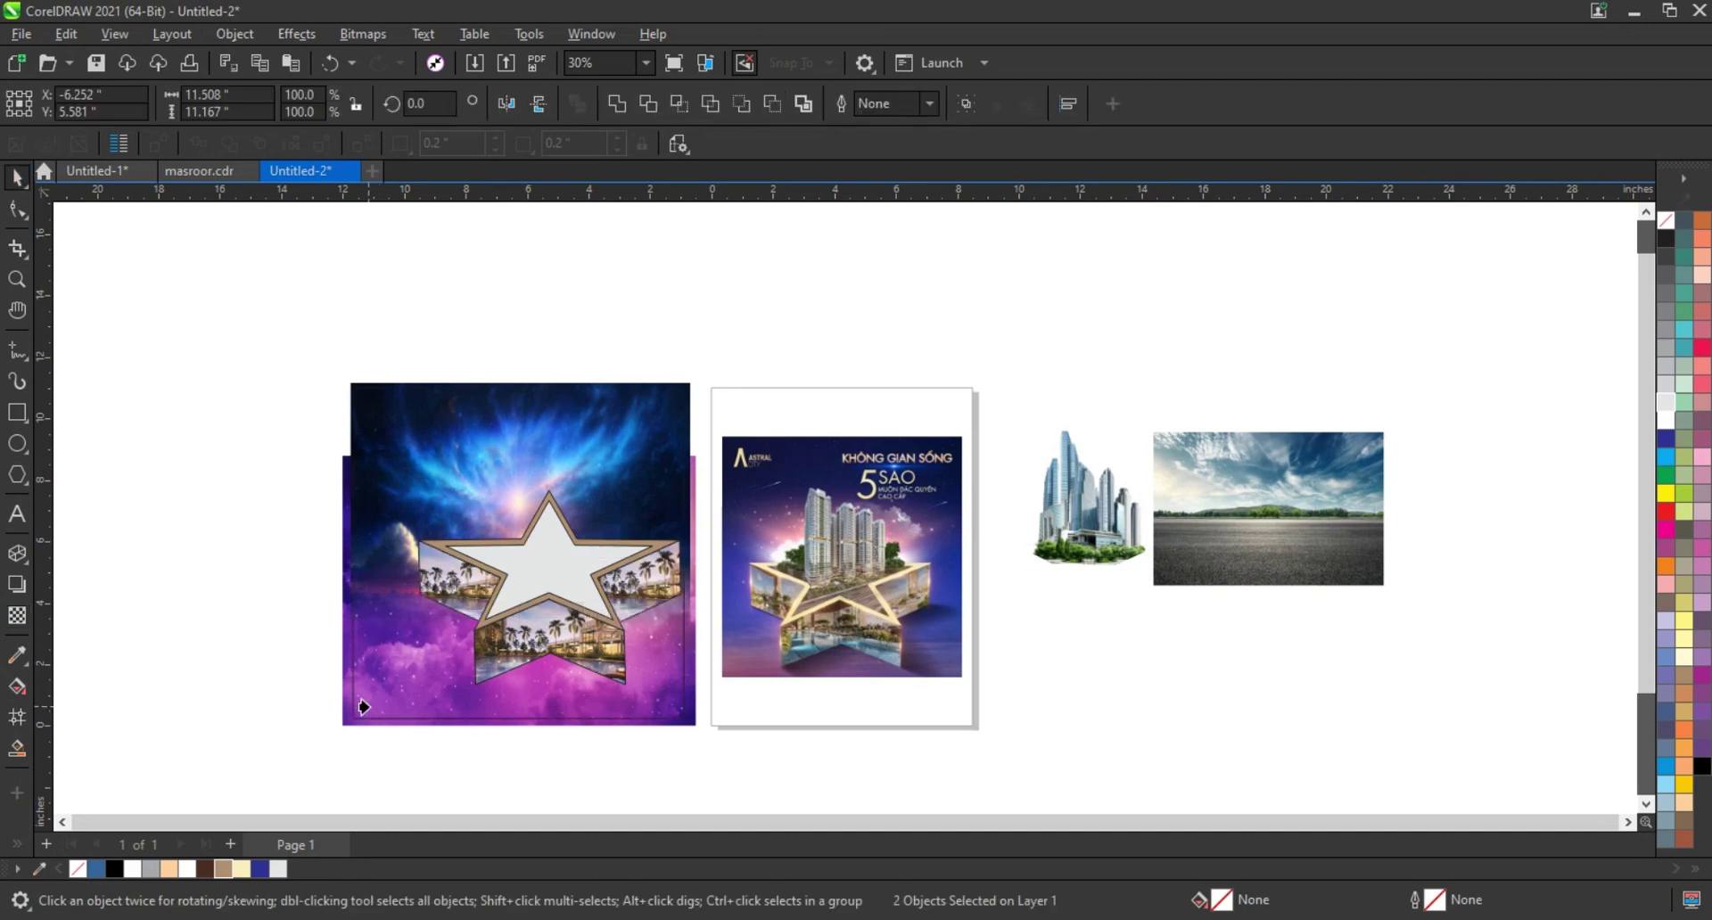
- PowerClip both background images into the square and centre the star group on it
left_click_drag(236, 366, 1033, 724)
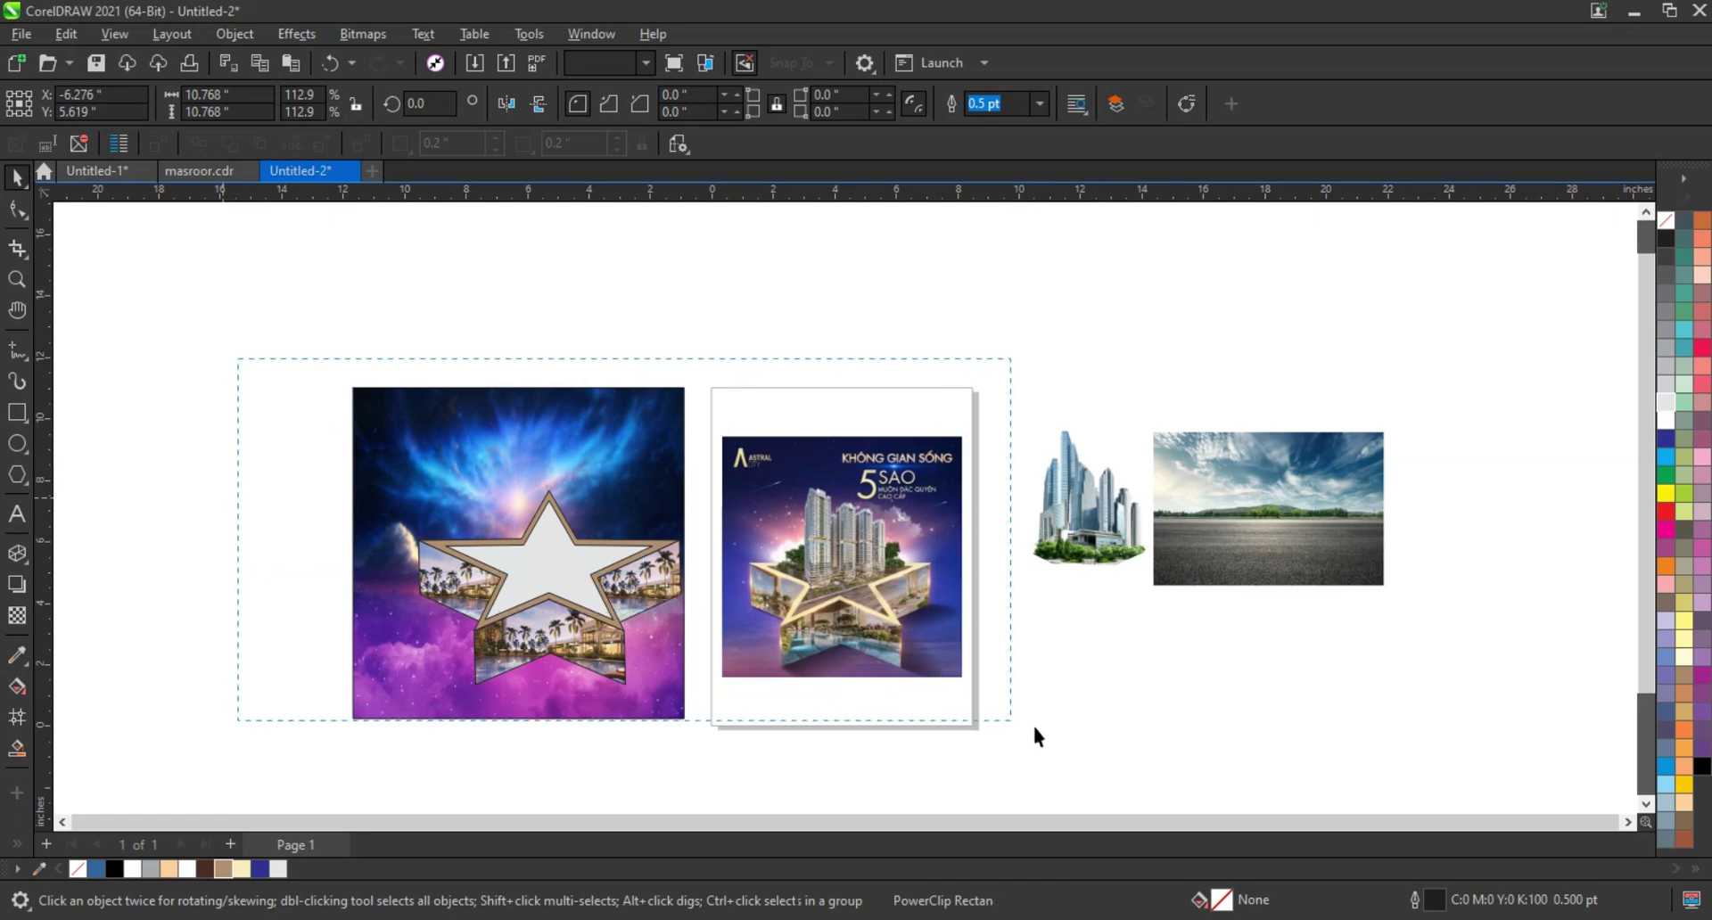
key("shift+F2")
key("Escape")
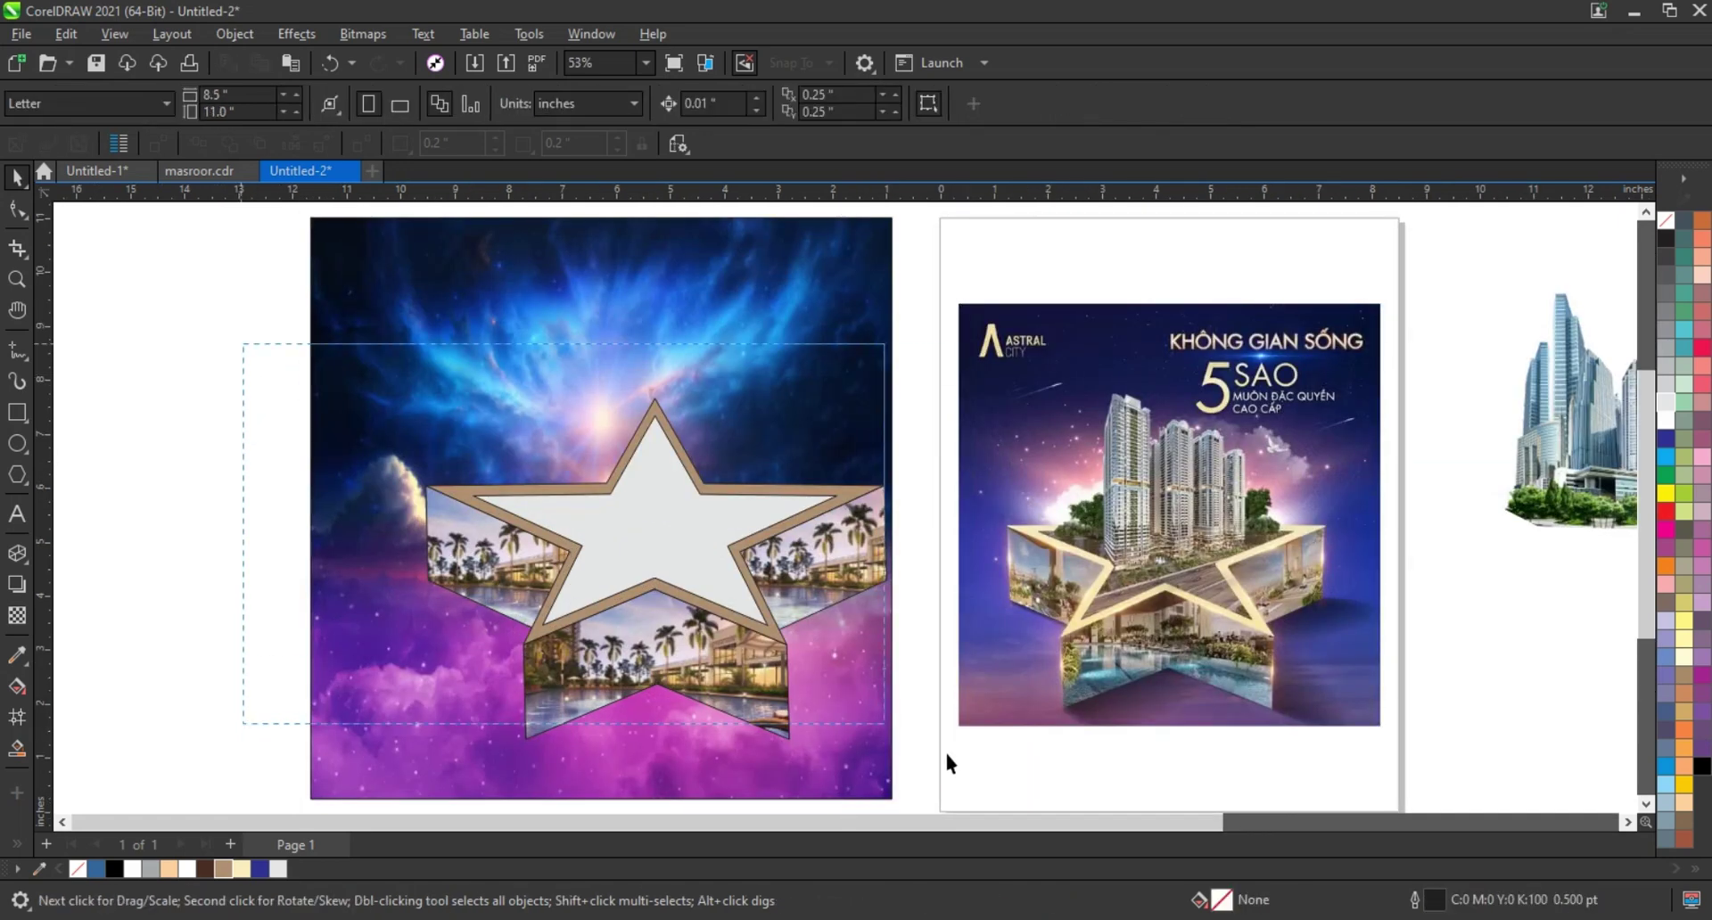
left_click_drag(961, 758, 401, 356)
left_click_drag(687, 602, 615, 581)
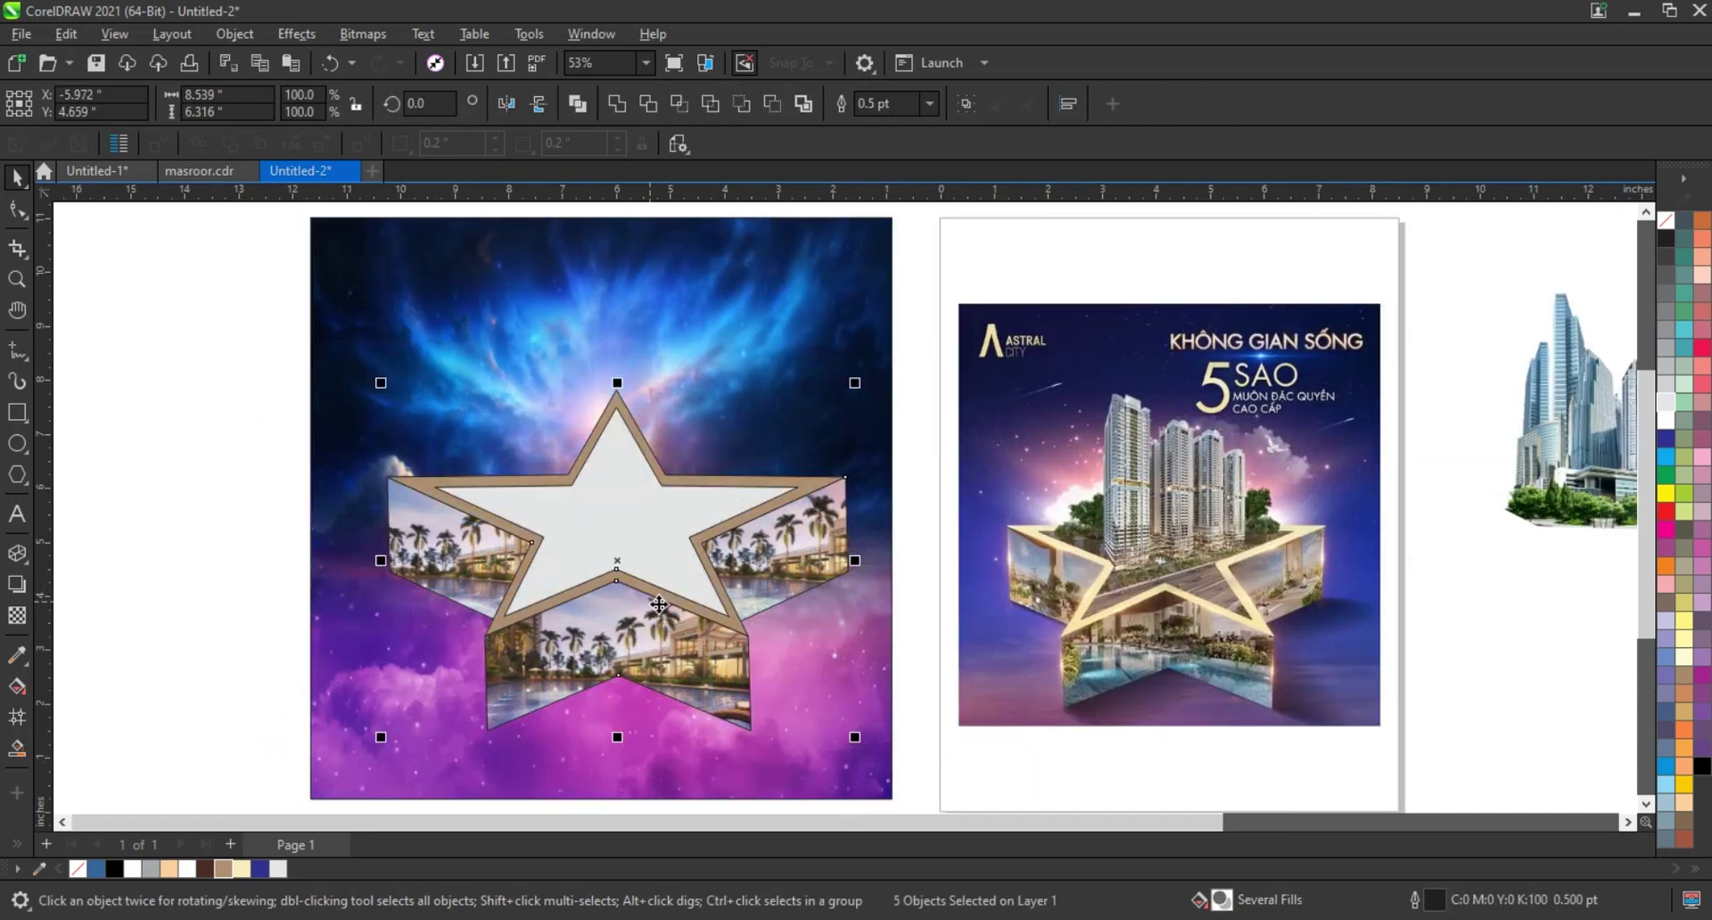
- Give the star frame a vertical fountain fill whose top colour is tan
left_click(214, 637)
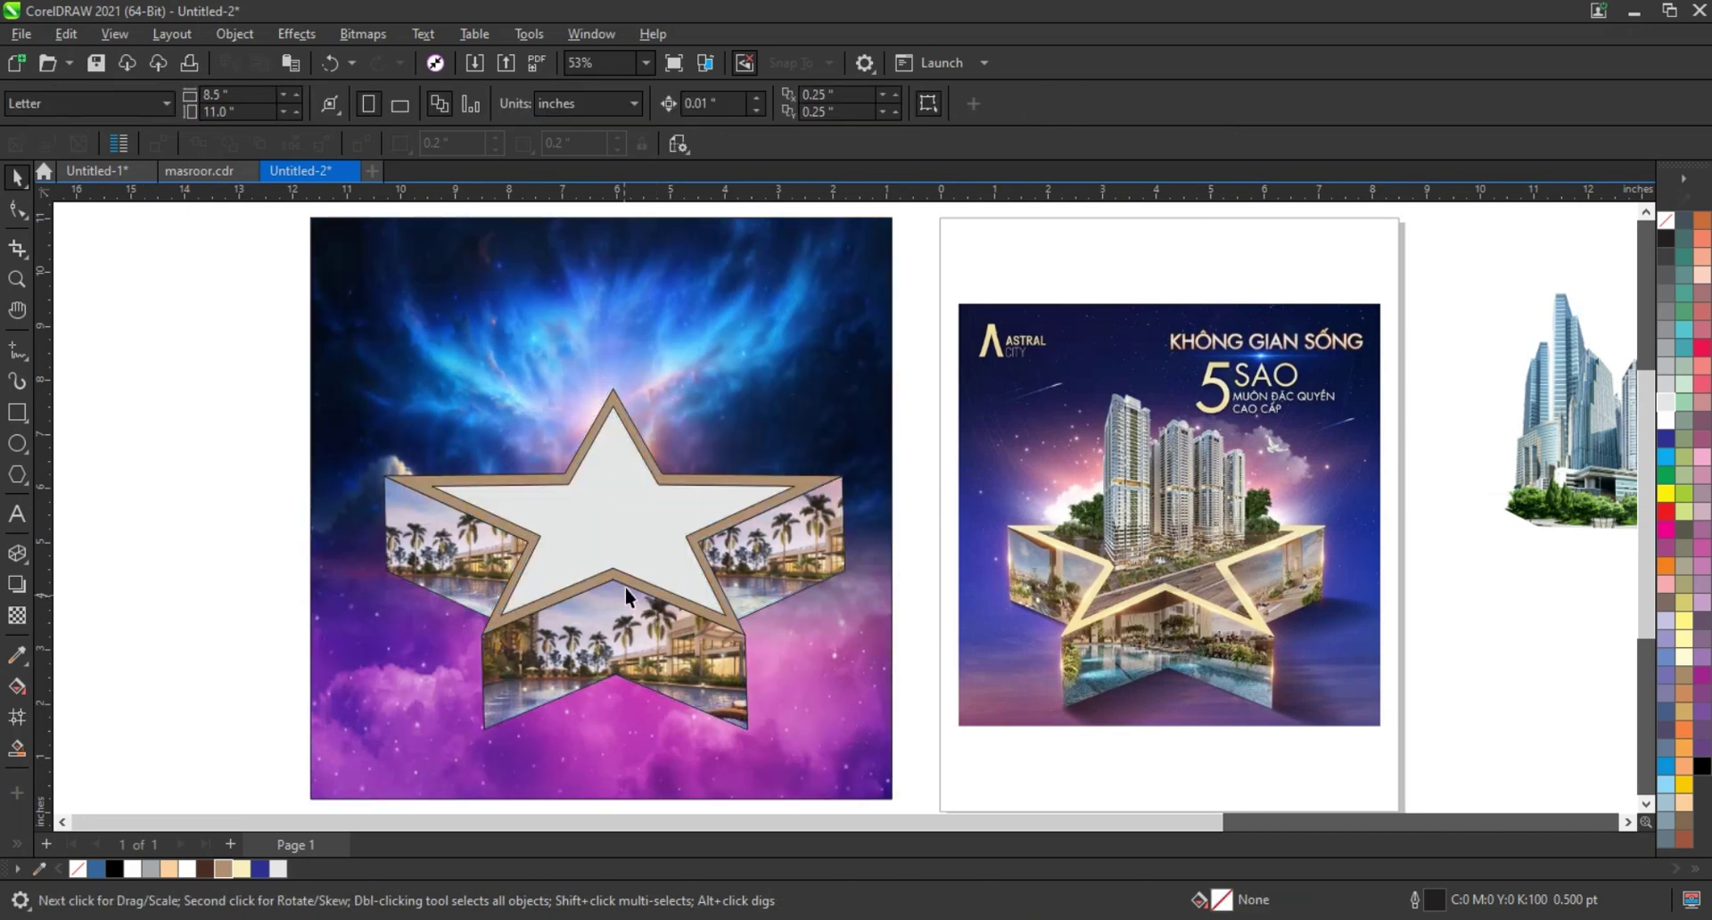
left_click(631, 581)
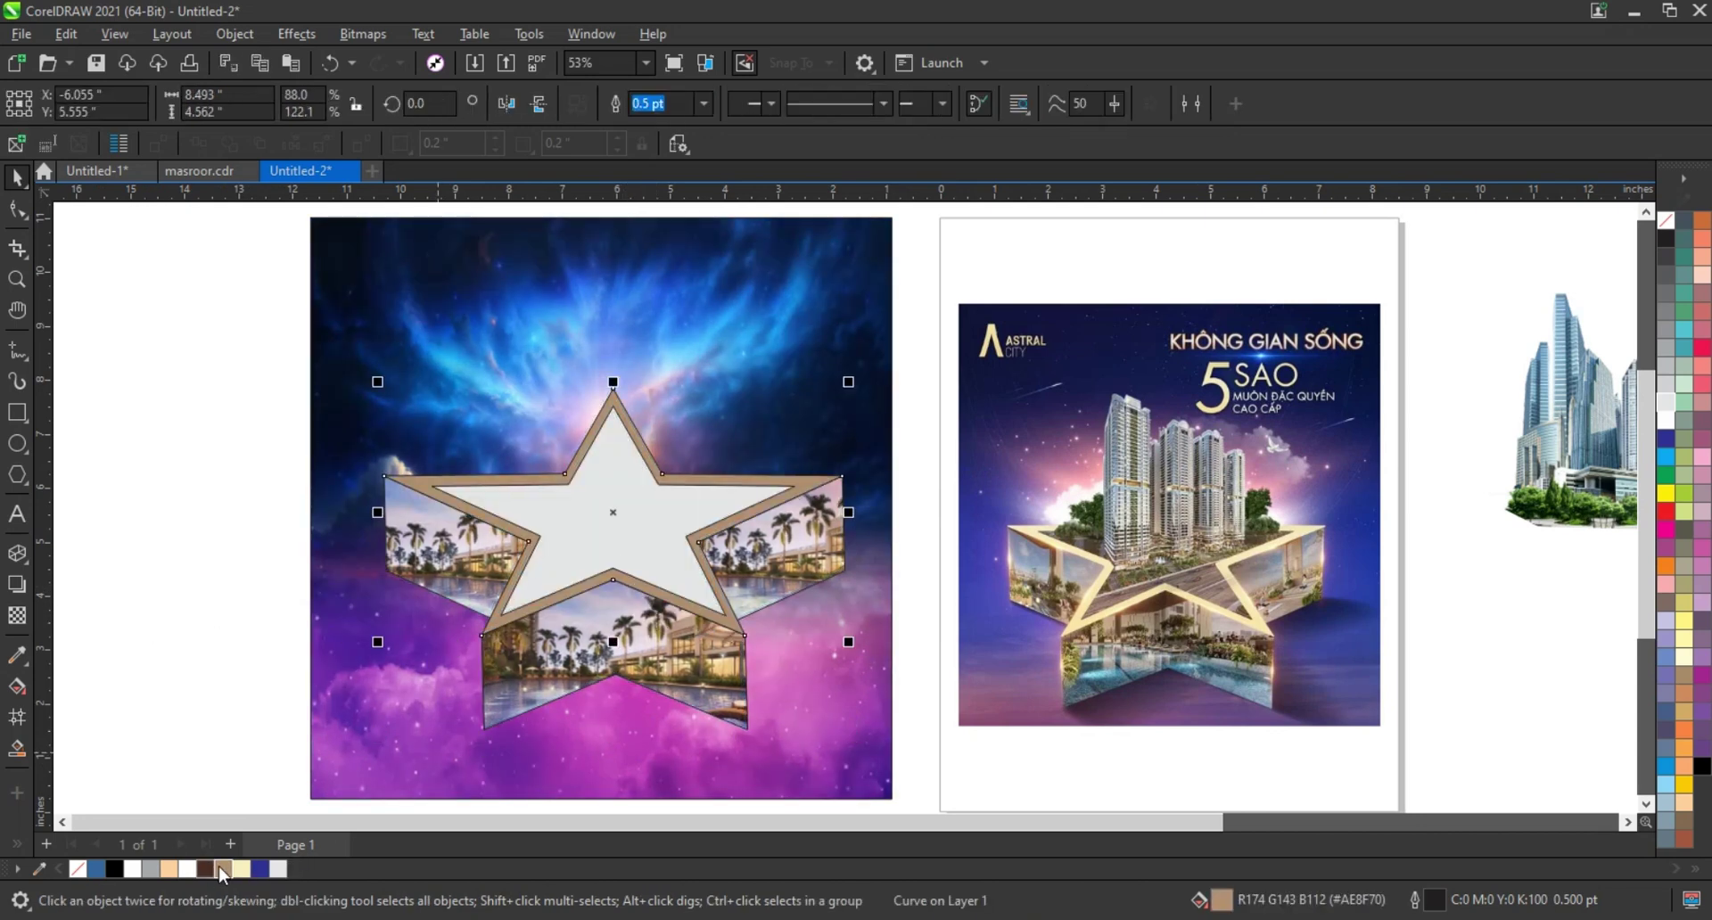
key("g")
left_click_drag(624, 595, 631, 446)
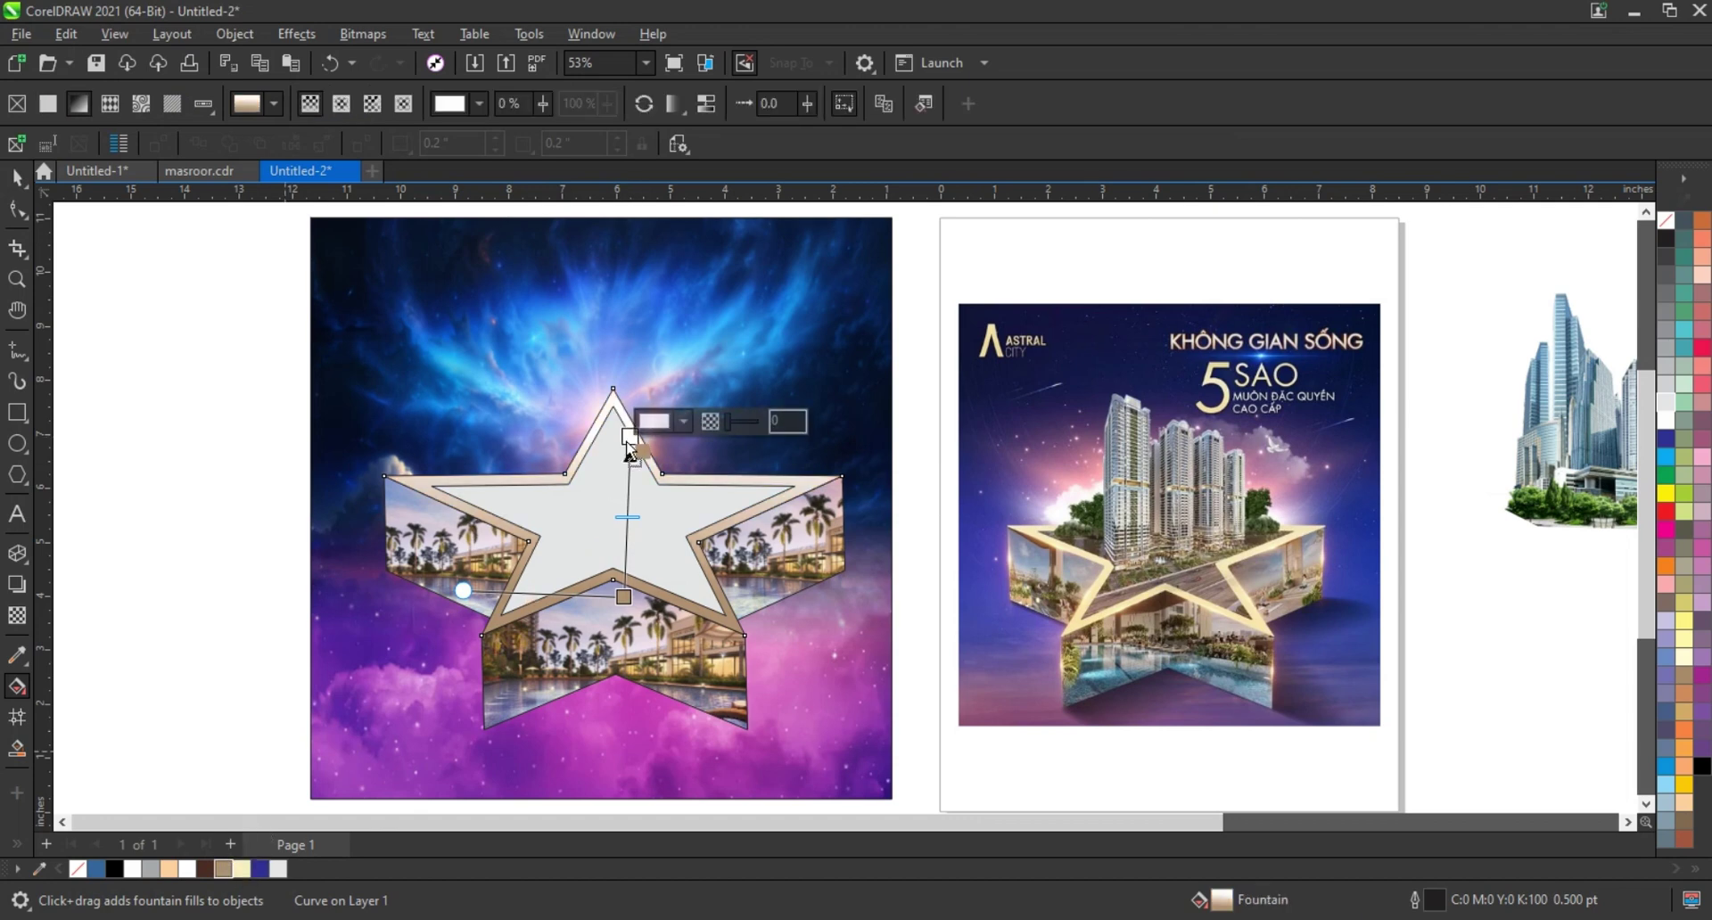
left_click_drag(223, 869, 630, 436)
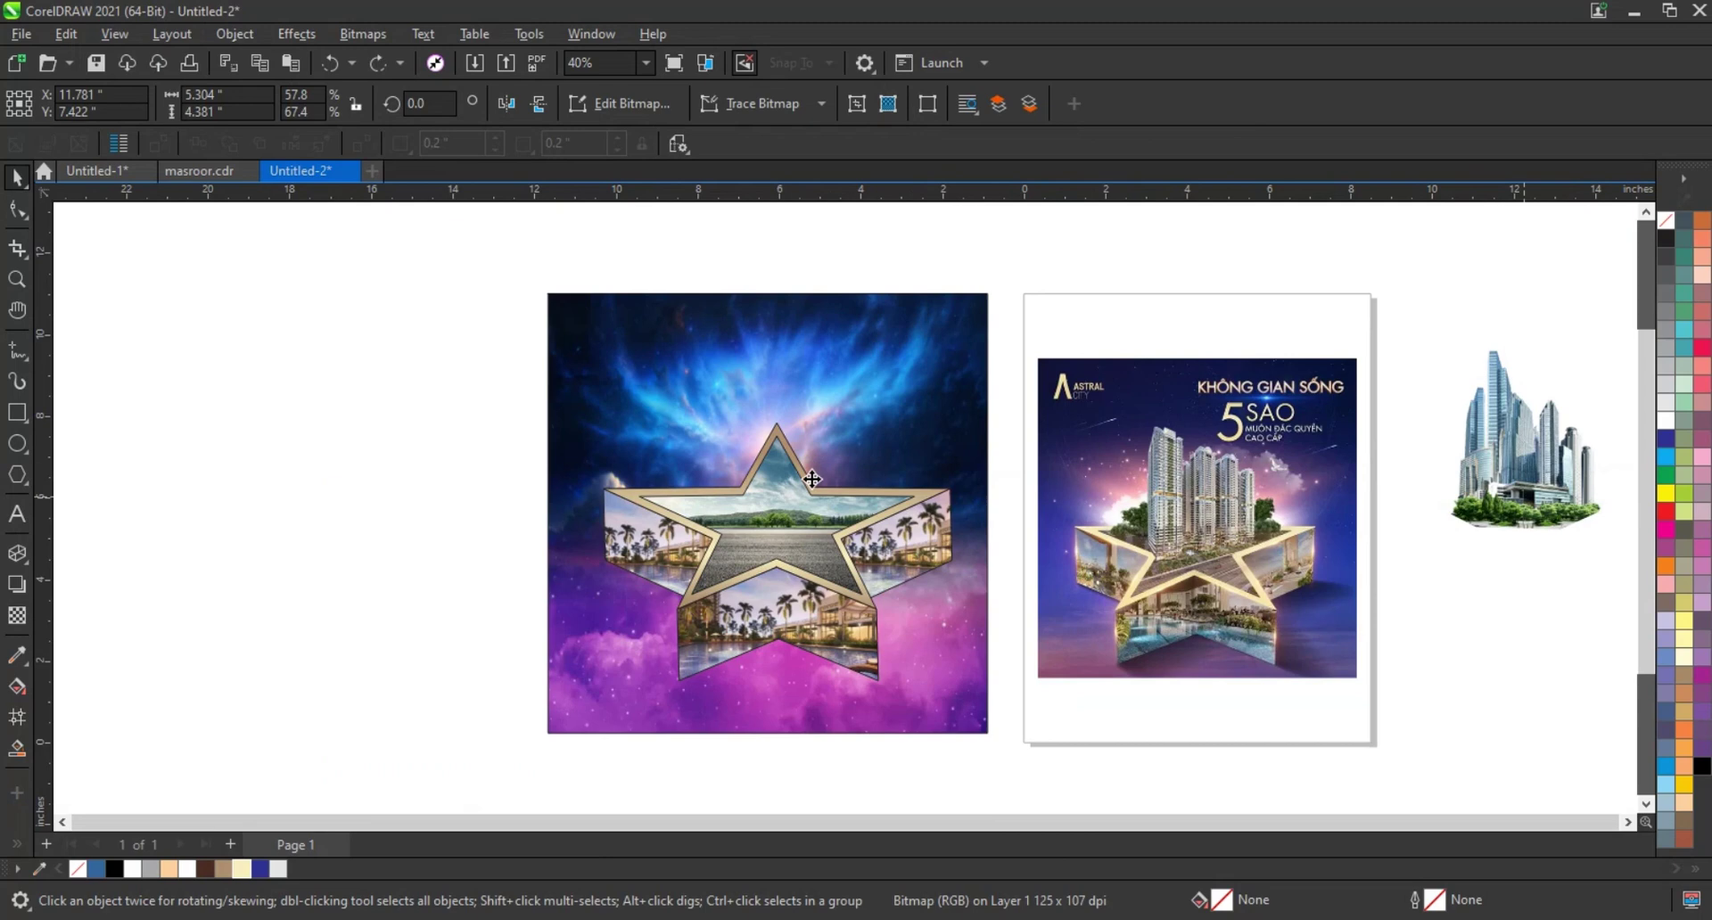
- Place the skyscraper photo in front atop the star, scaled to 64.5% by 84.2%, then select the whole design
left_click_drag(1551, 428, 826, 427)
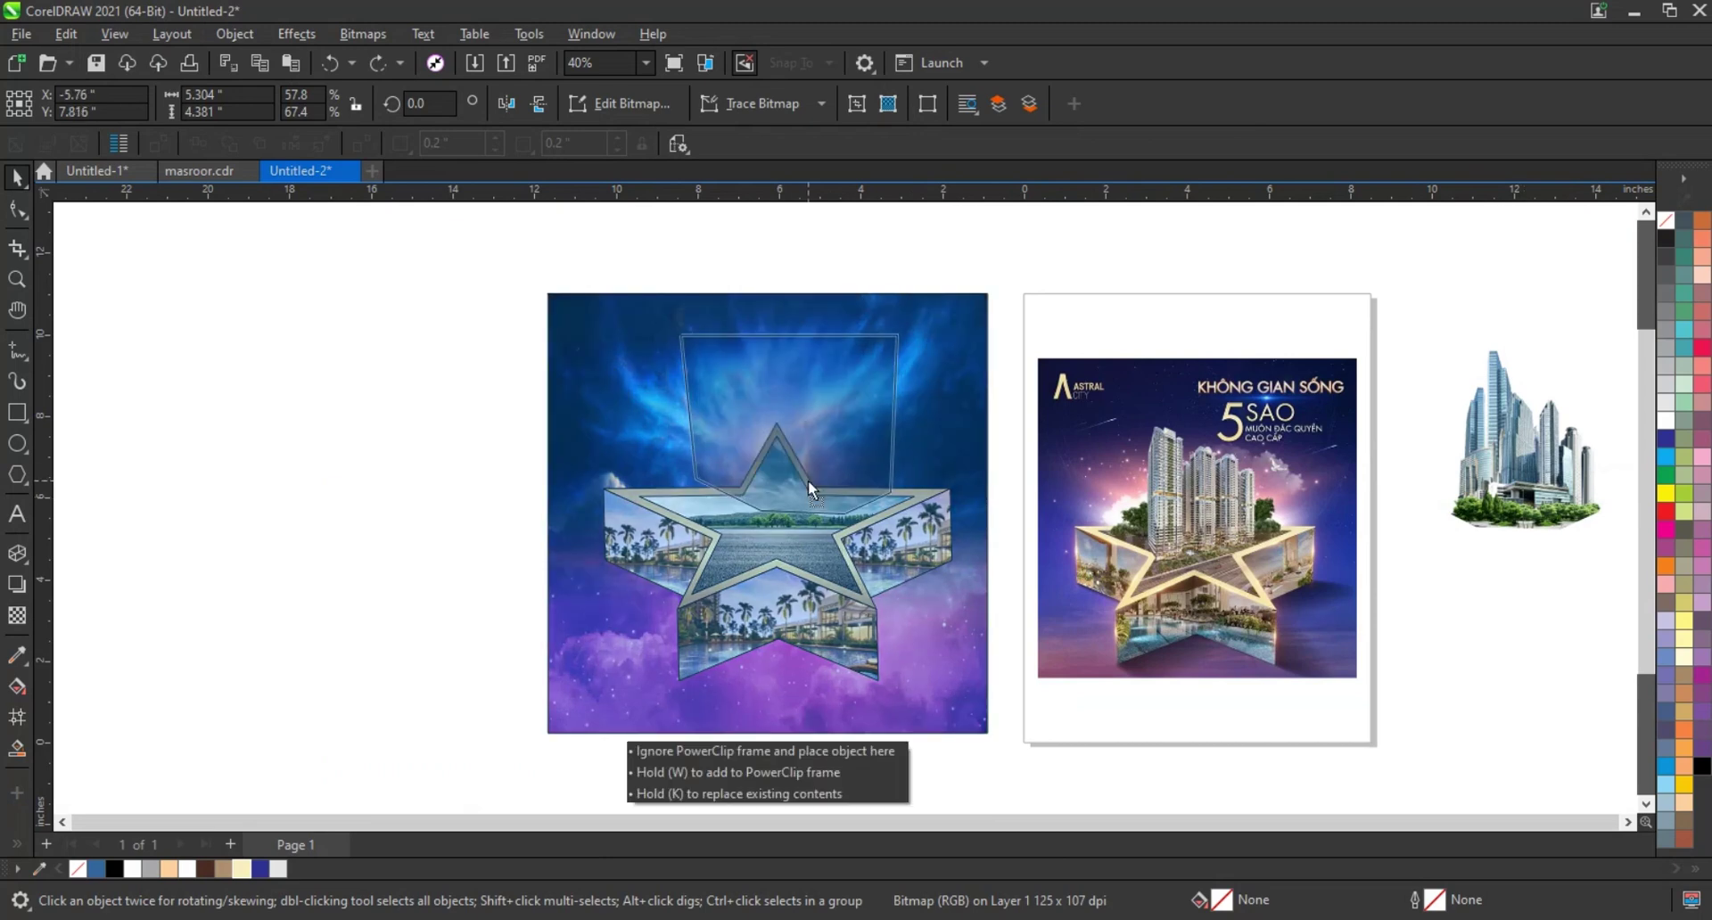
key("shift+Page_Up")
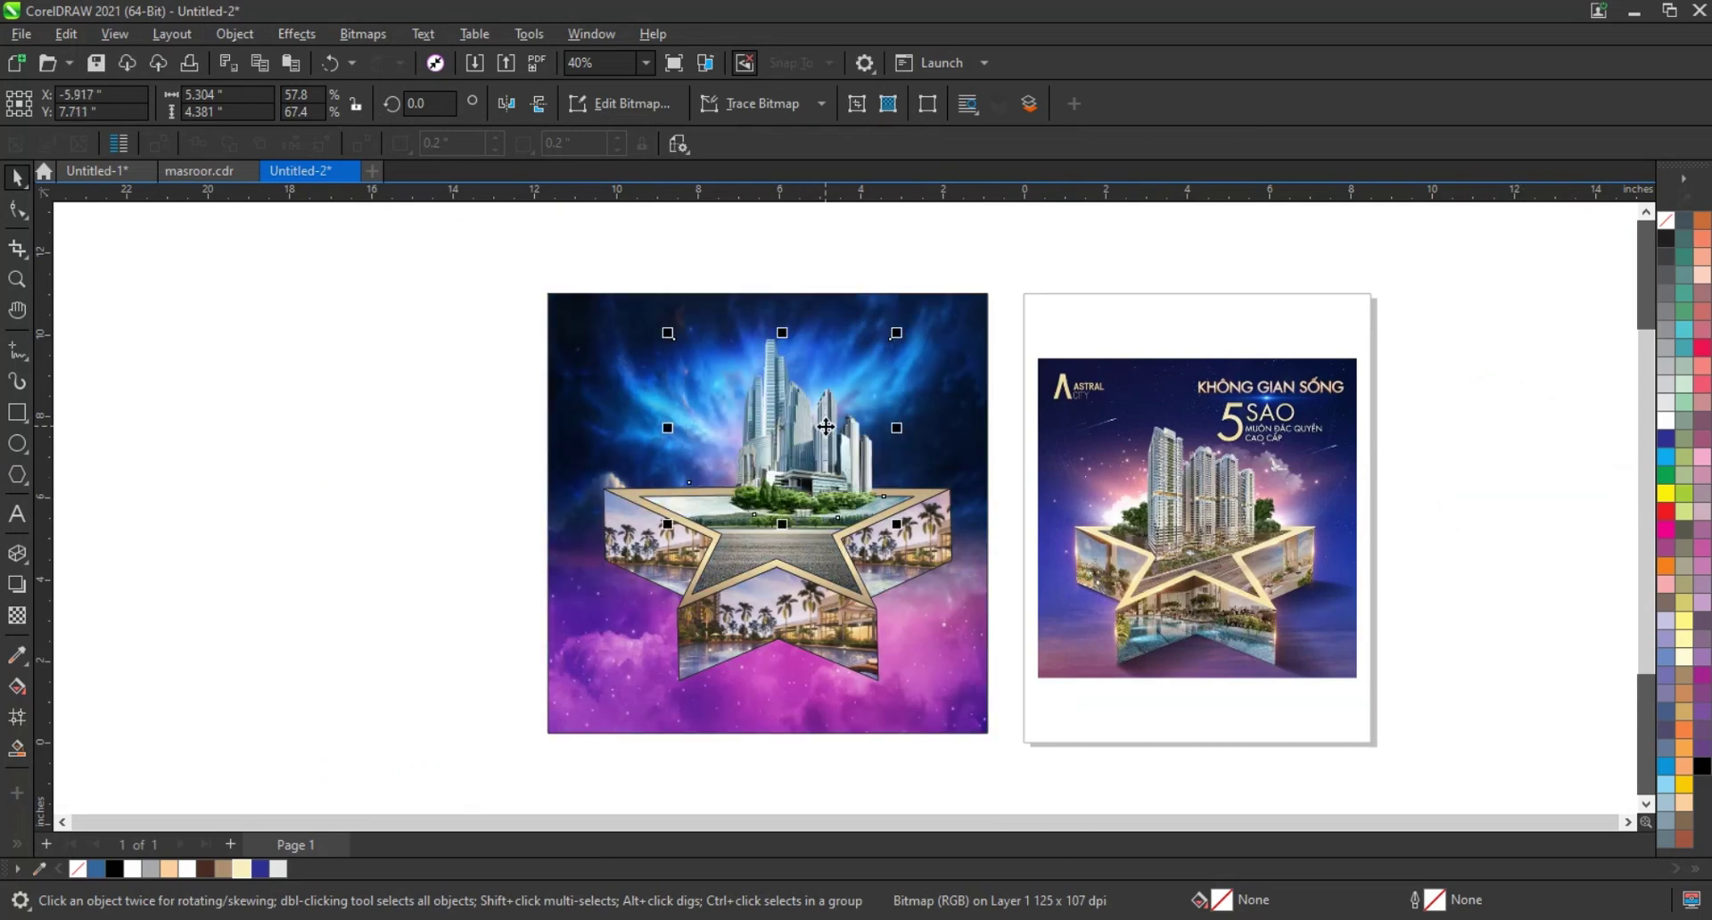
left_click_drag(826, 427, 806, 444)
left_click_drag(881, 353, 891, 338)
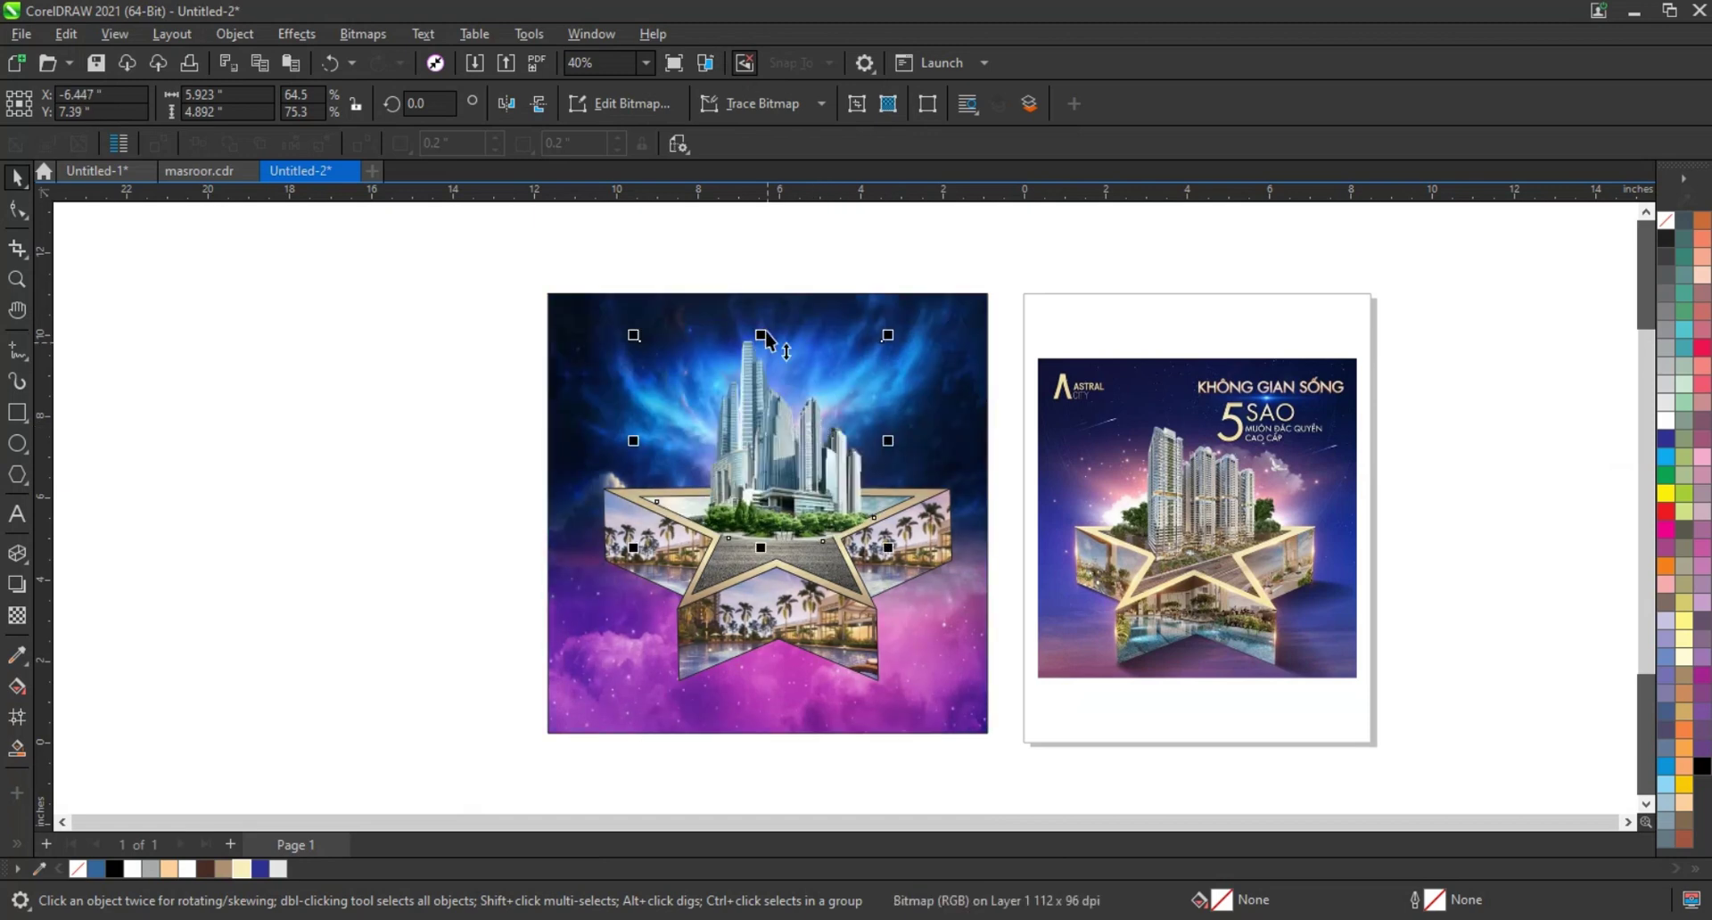
left_click_drag(766, 340, 764, 322)
left_click_drag(774, 420, 766, 426)
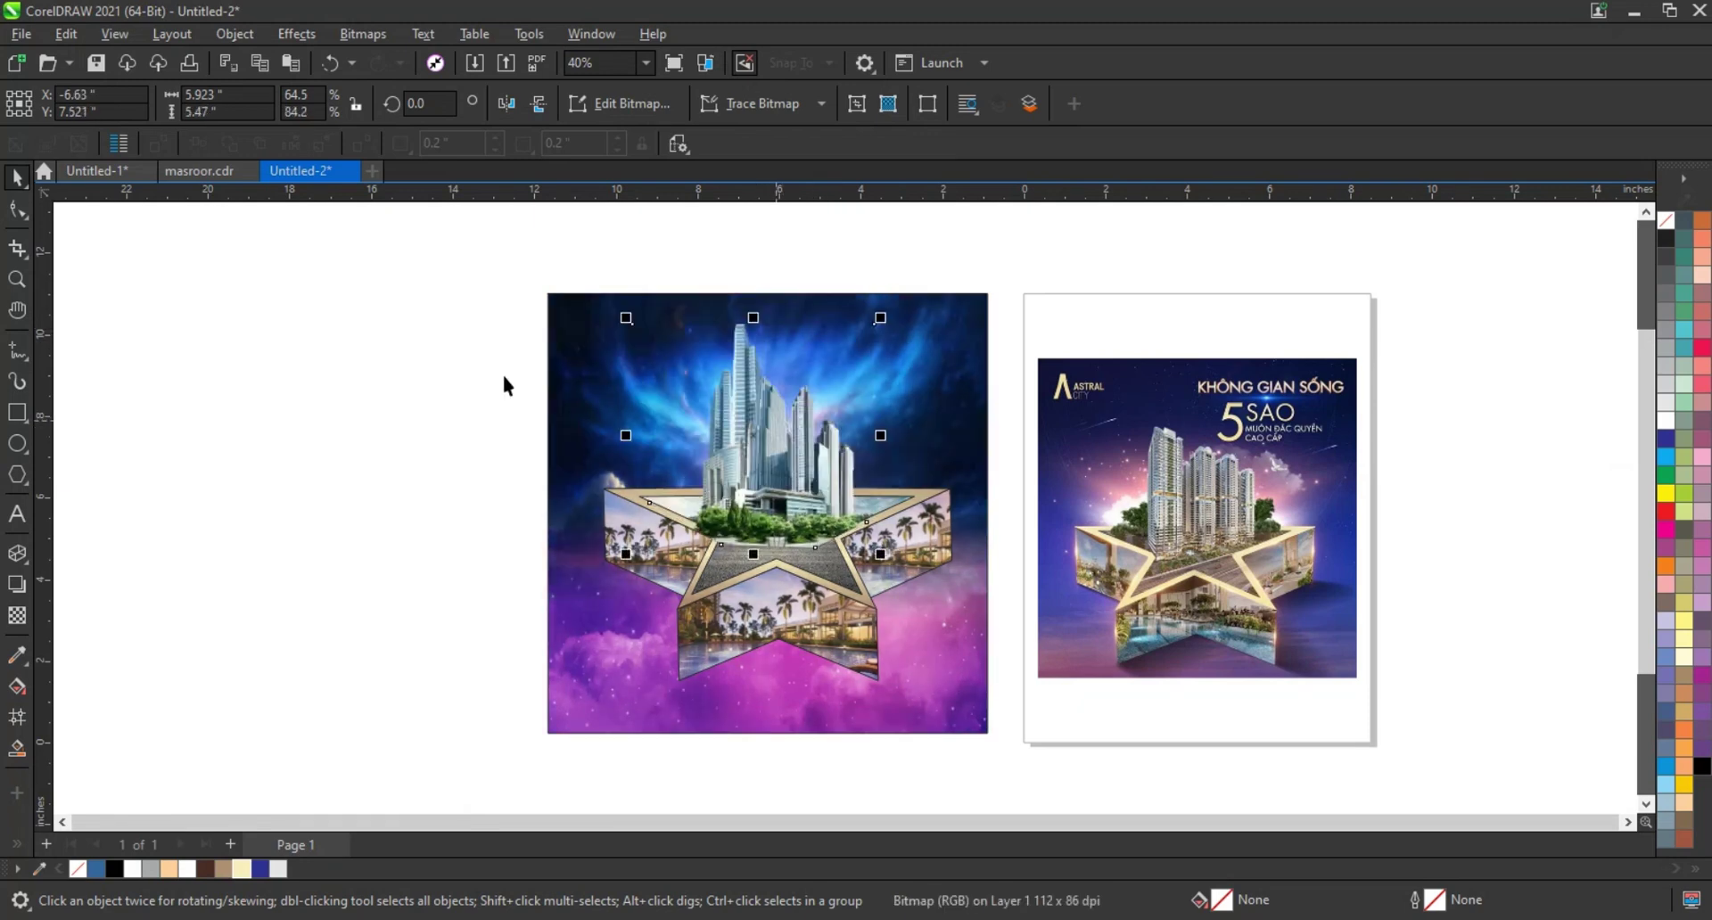
left_click(503, 385)
left_click_drag(485, 286, 1015, 754)
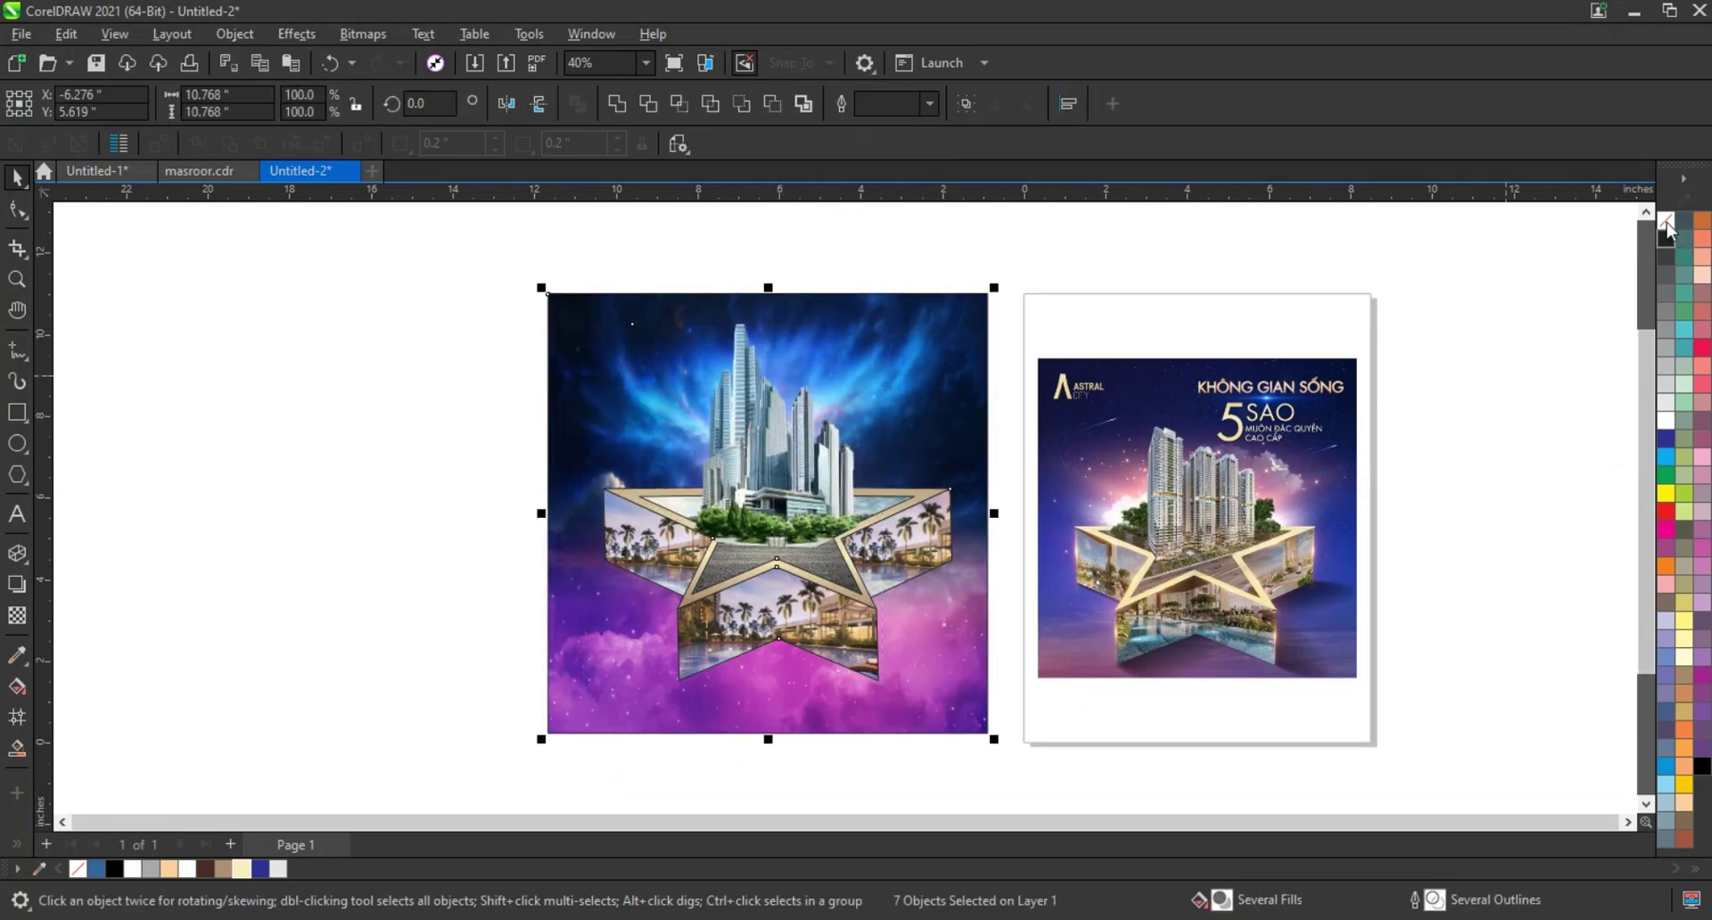